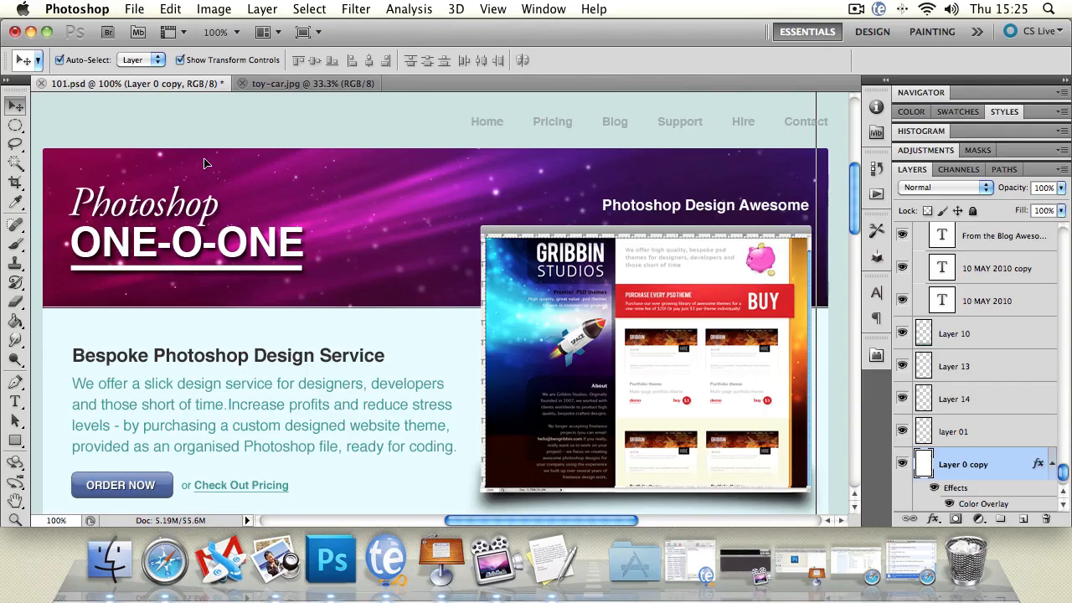
- Turn off Auto-Select and choose the © GRIBBIN STUDIOS 2010, Photoshop and one-o-one layers one after another from the layer list
left_click(230, 236)
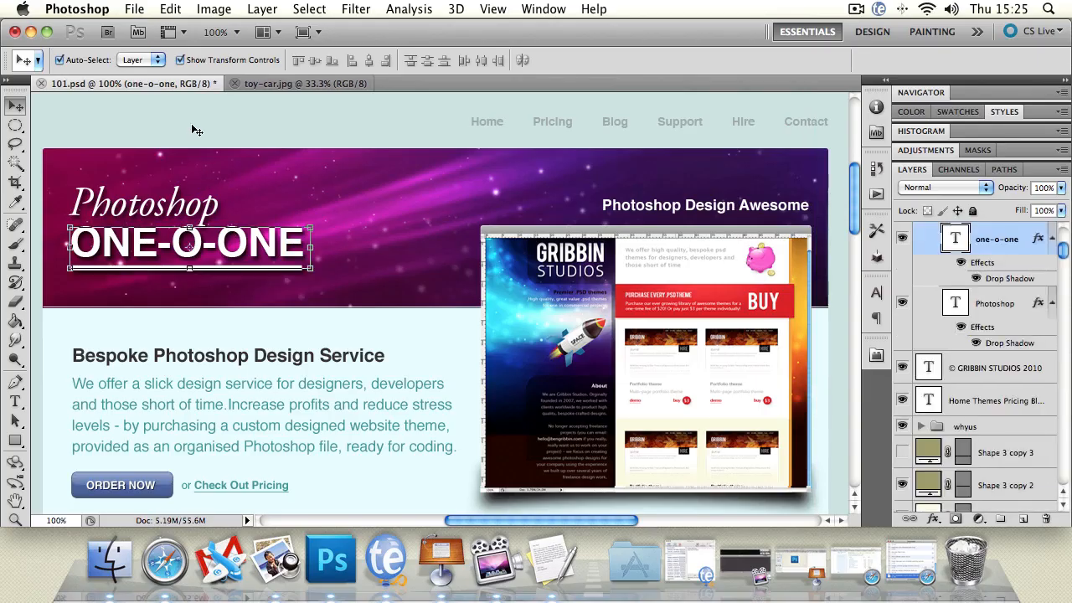
left_click(59, 61)
left_click(1007, 368)
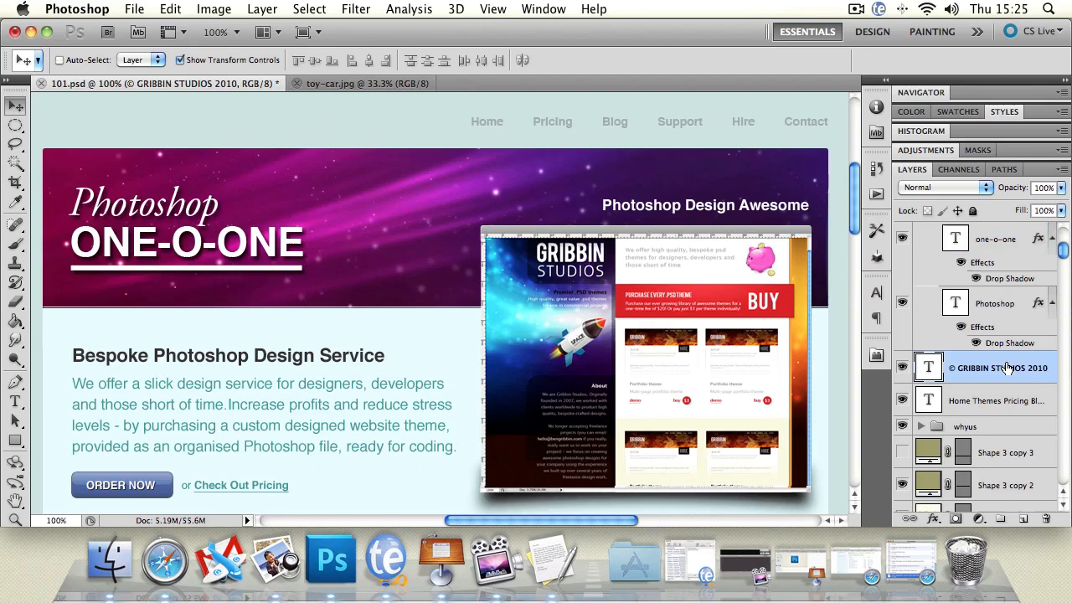
left_click(1005, 305)
left_click(1003, 243)
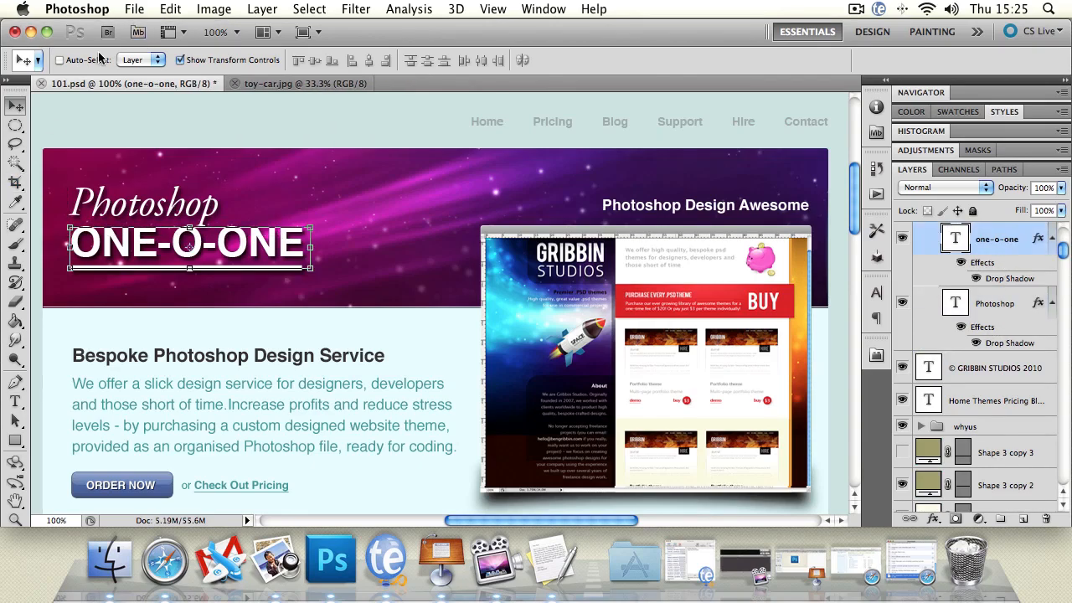
- Turn Auto-Select back on and run Free Transform on the grey bar shape above the website screenshot, accepting it without resizing
left_click(60, 60)
left_click(524, 234)
key("super+t")
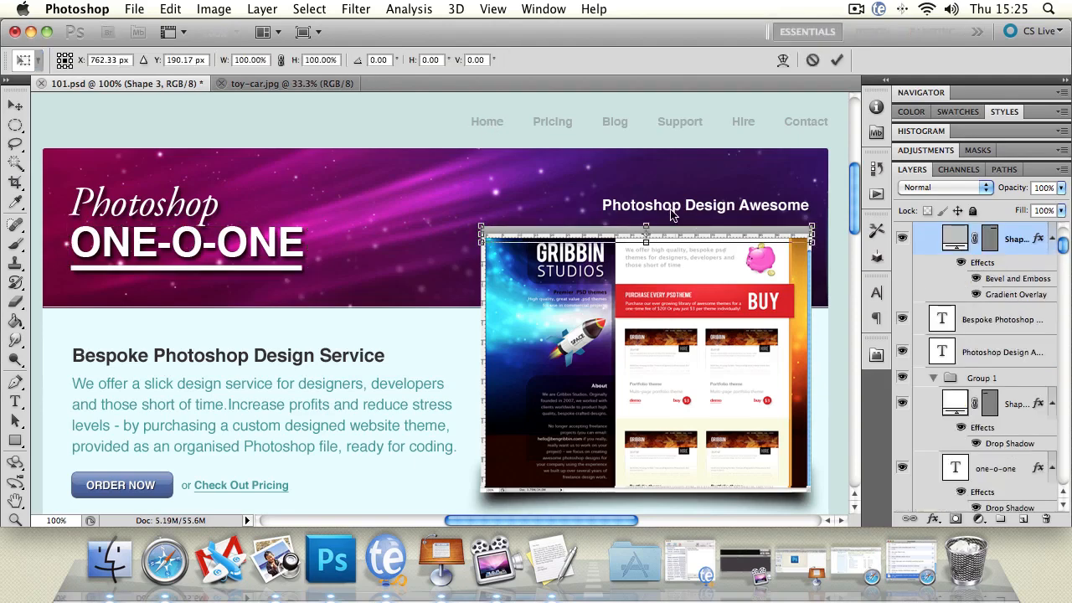
key("Return")
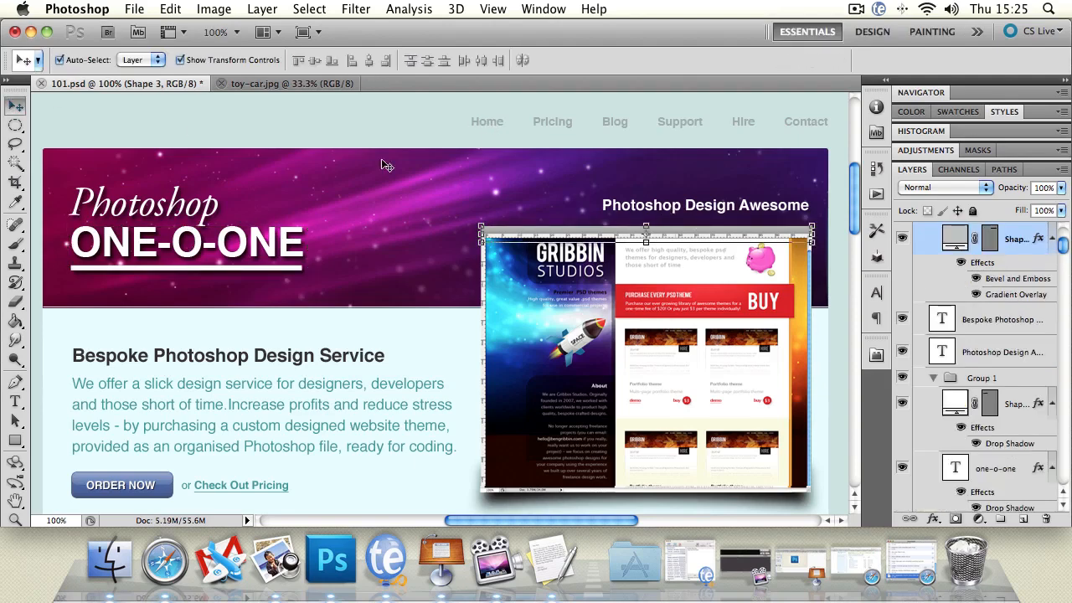
- Auto-select the Photoshop Design Awesome heading, the Bespoke Photoshop Design Service text, the Shape 15 panel and the page background in turn
left_click(653, 208)
left_click(332, 358)
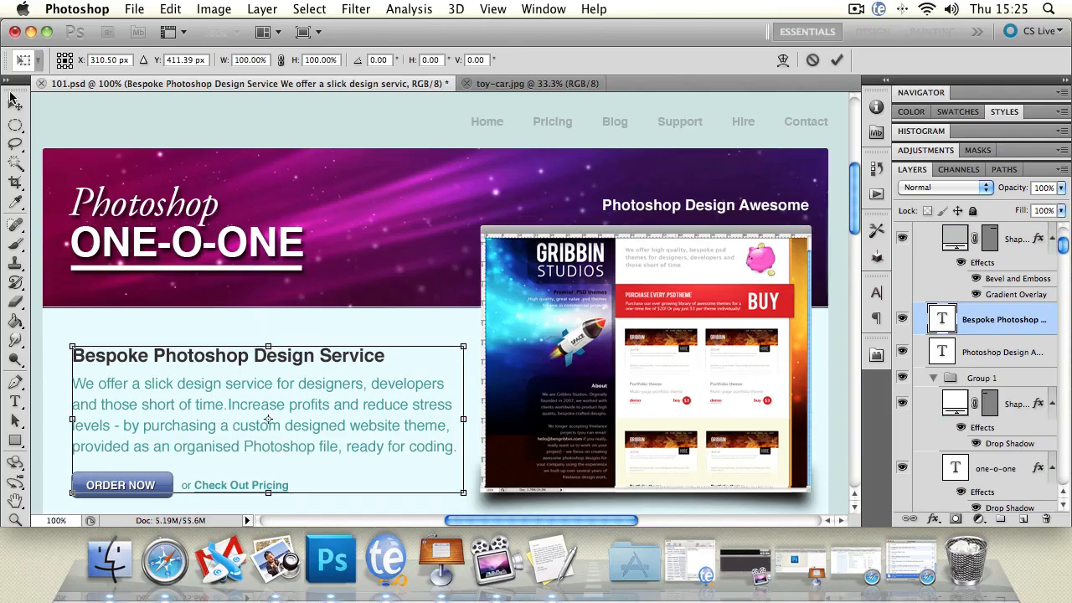
left_click(143, 112)
left_click(265, 174)
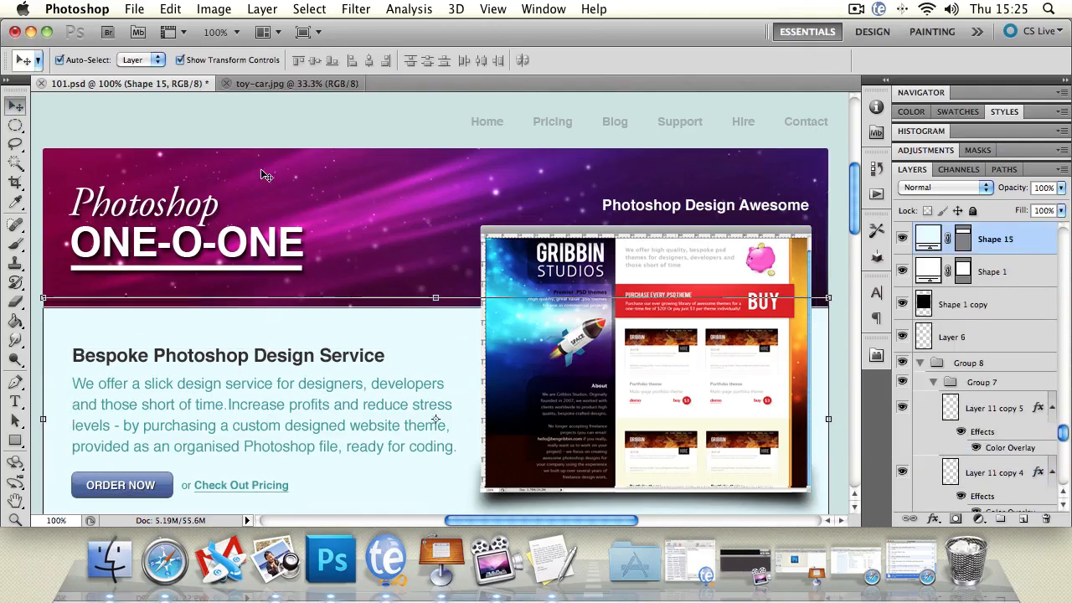
left_click(240, 115)
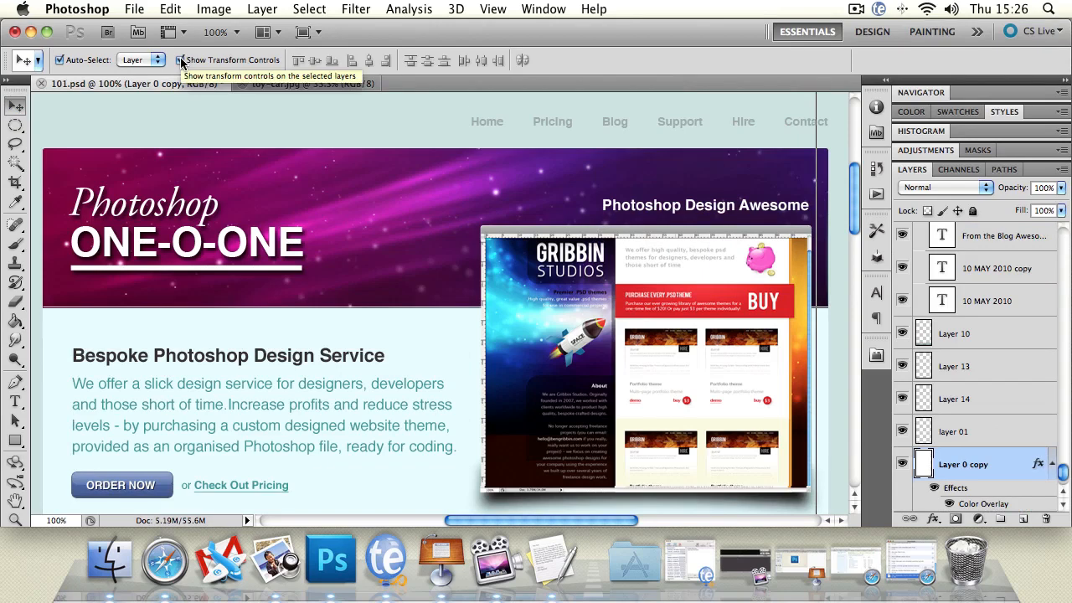
- Hide the transform controls and nudge the ONE-O-ONE text, the website screenshot and the Photoshop Design Awesome heading slightly
left_click(193, 216)
left_click(222, 258)
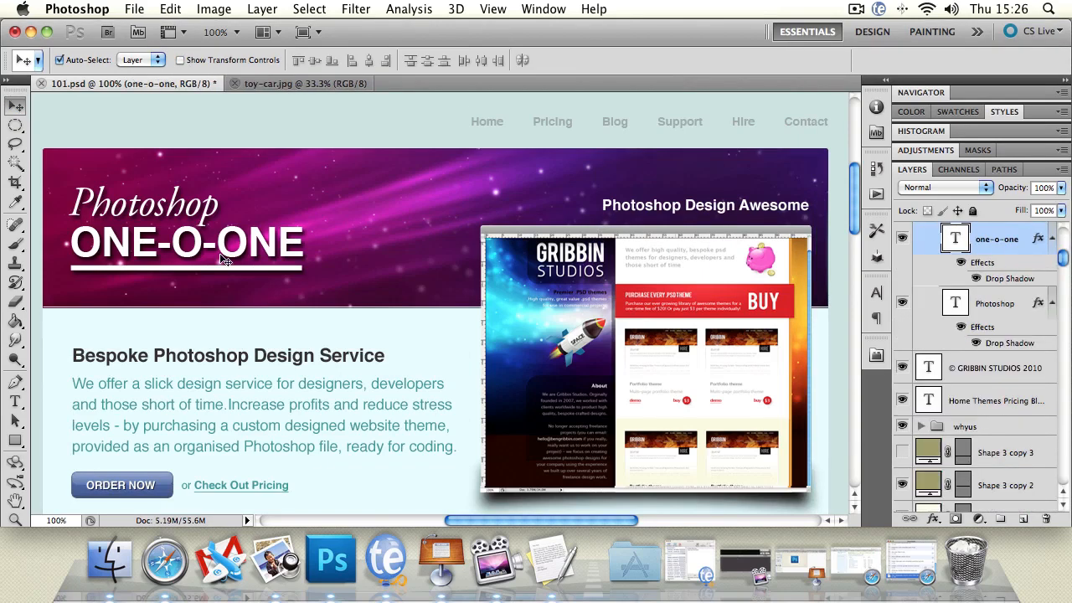
mouse_move(222, 258)
left_mouse_down()
mouse_move(237, 263)
mouse_move(222, 250)
left_mouse_up()
mouse_move(581, 308)
left_mouse_down()
mouse_move(584, 280)
mouse_move(553, 322)
mouse_move(578, 314)
mouse_move(565, 316)
left_mouse_up()
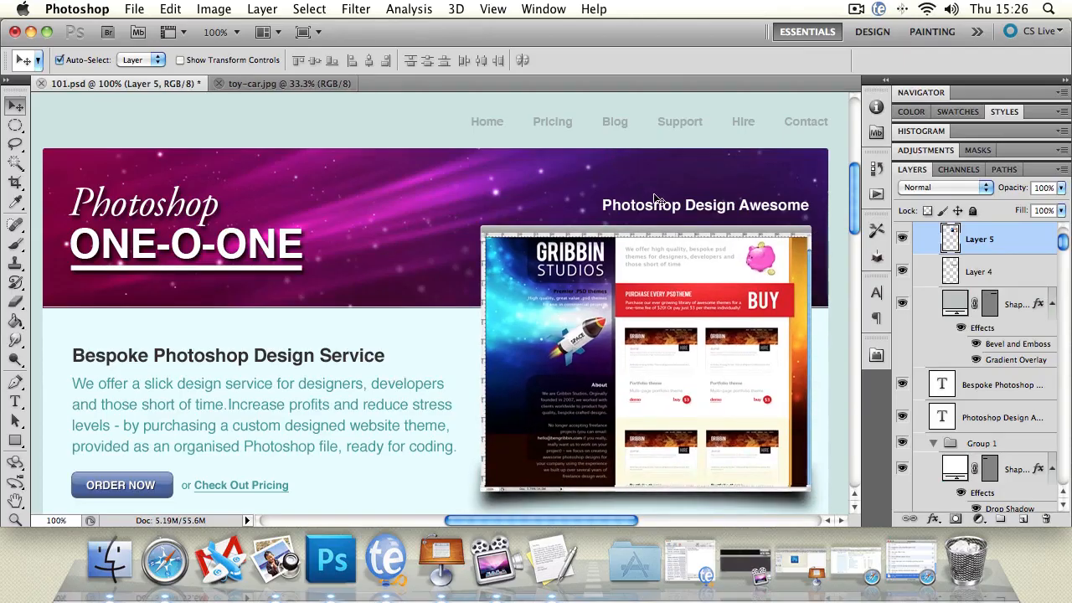
left_click_drag(654, 205, 653, 212)
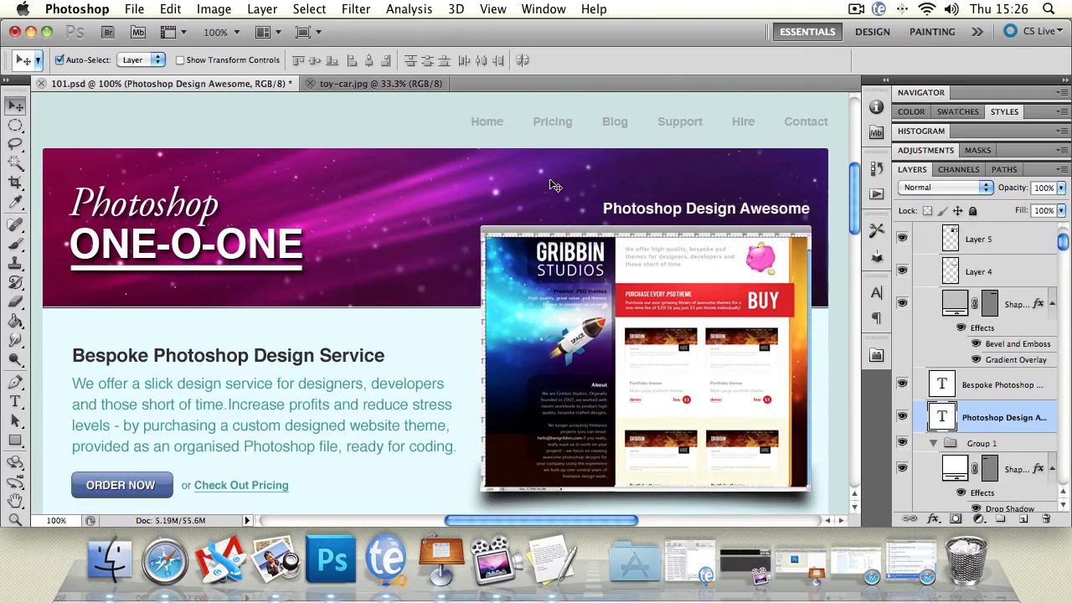
- Turn Show Transform Controls back on and select the ONE-O-ONE text in the banner
left_click(180, 60)
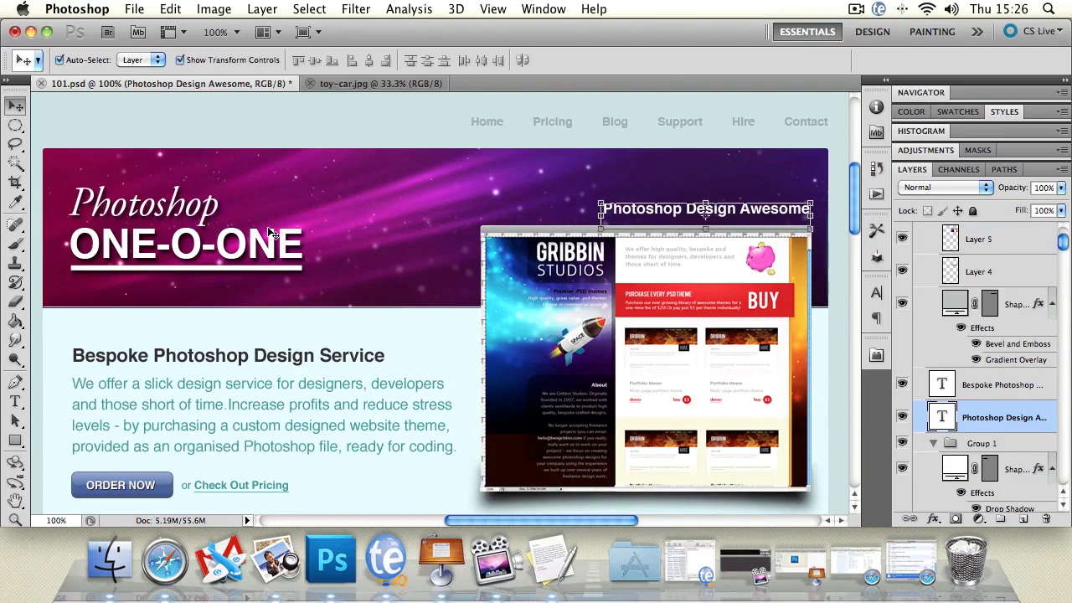
left_click(137, 132)
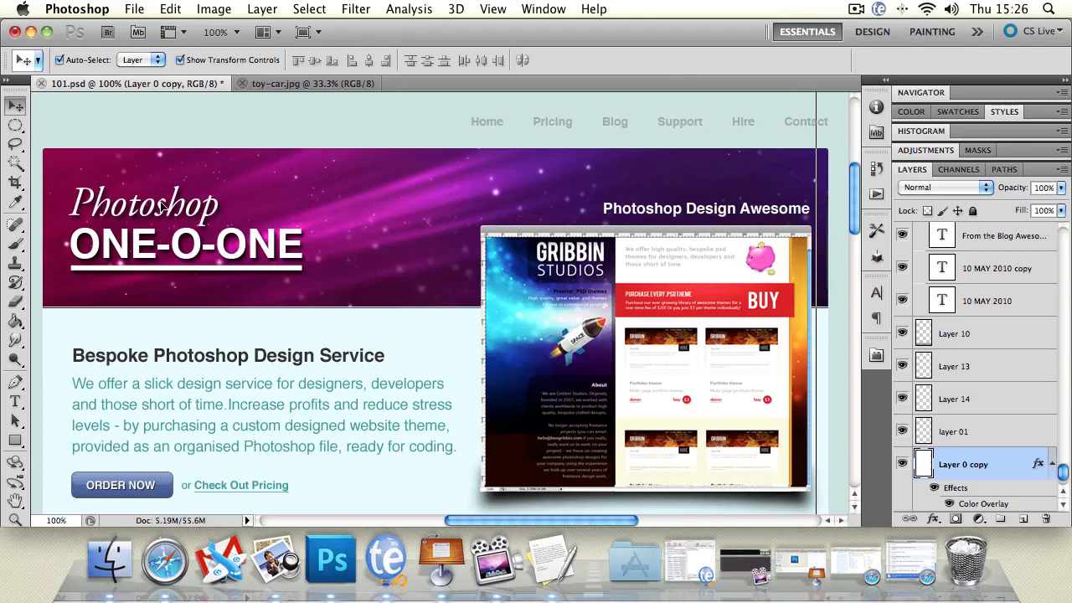
left_click(226, 237)
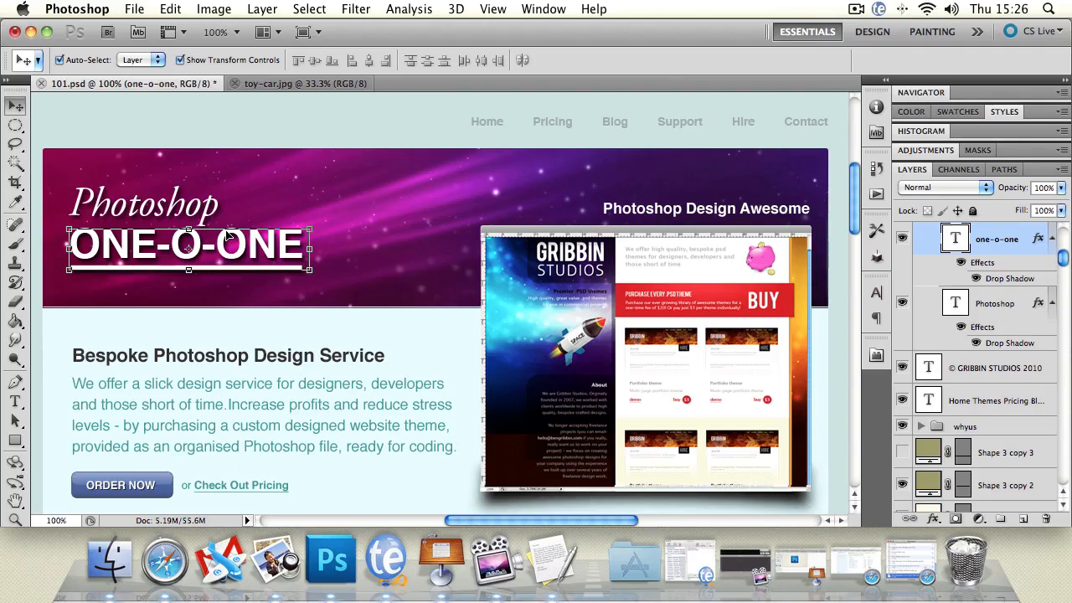
mouse_move(239, 237)
left_mouse_down()
mouse_move(365, 237)
mouse_move(223, 237)
mouse_move(297, 281)
mouse_move(367, 193)
mouse_move(290, 94)
mouse_move(280, 193)
mouse_move(224, 227)
mouse_move(238, 245)
left_mouse_up()
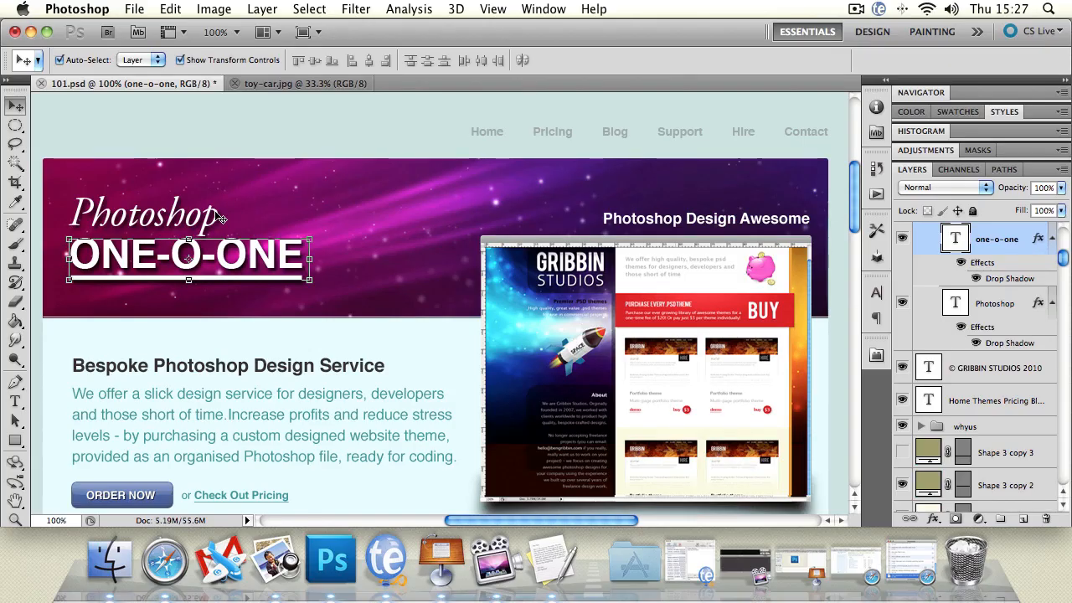
- Add the Photoshop text and the white underline shape to the selection and move the whole title slightly to the right
left_click(219, 216, "shift")
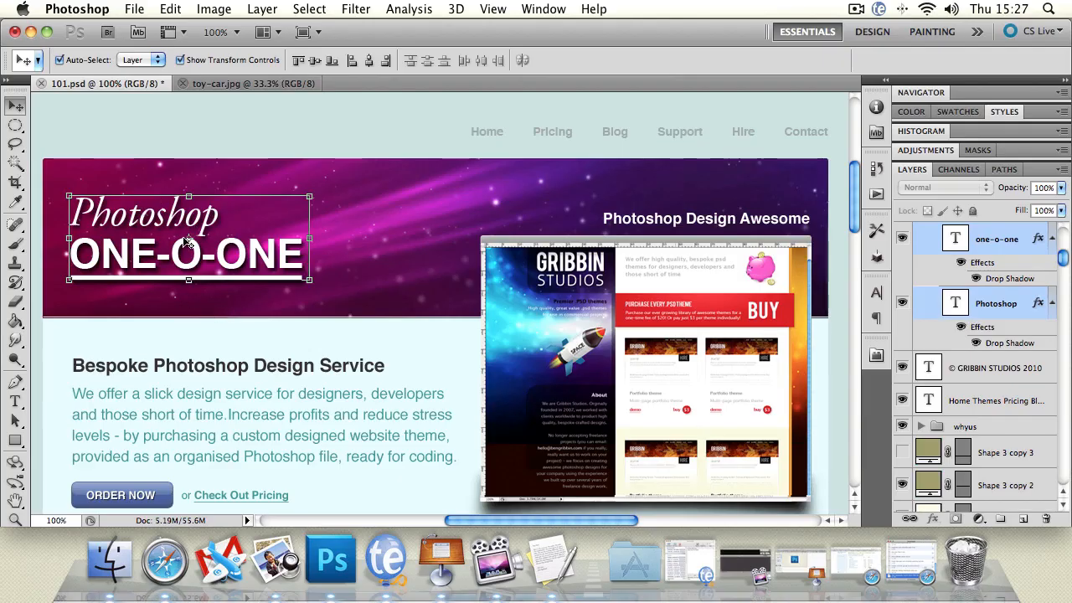
left_click(239, 282, "shift")
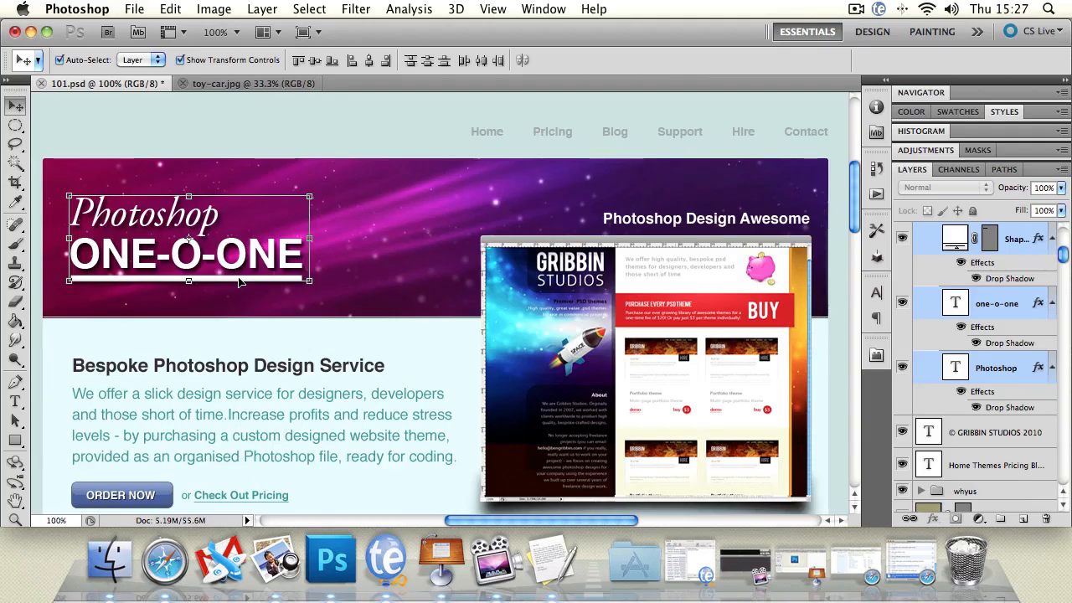
mouse_move(239, 282)
left_mouse_down()
mouse_move(288, 290)
mouse_move(266, 260)
mouse_move(257, 282)
left_mouse_up()
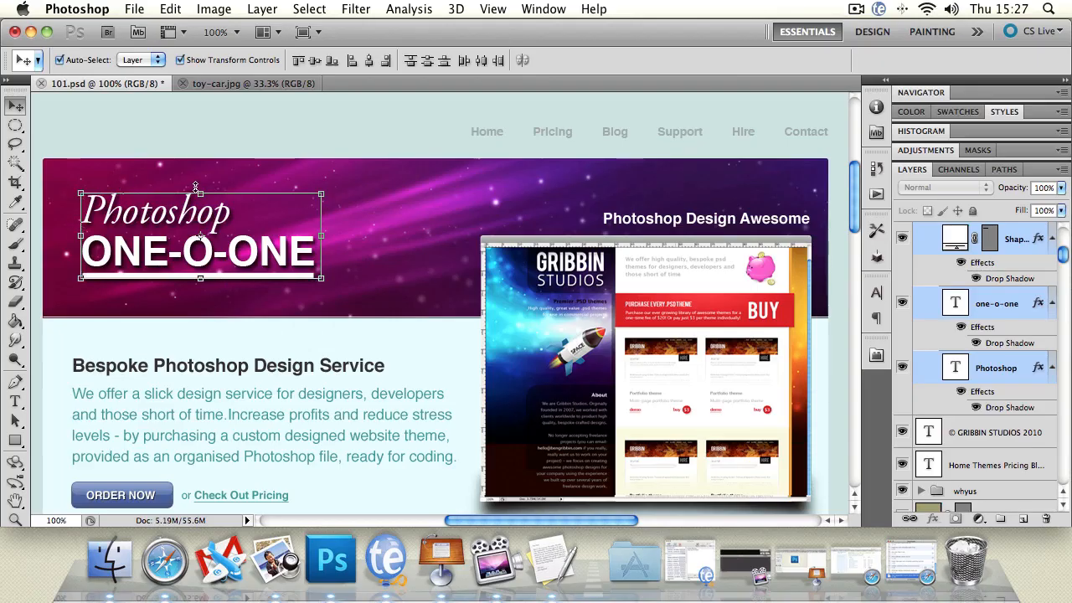
- Enlarge the three selected title layers with Free Transform to about 134% width and 141% height
key("super+t")
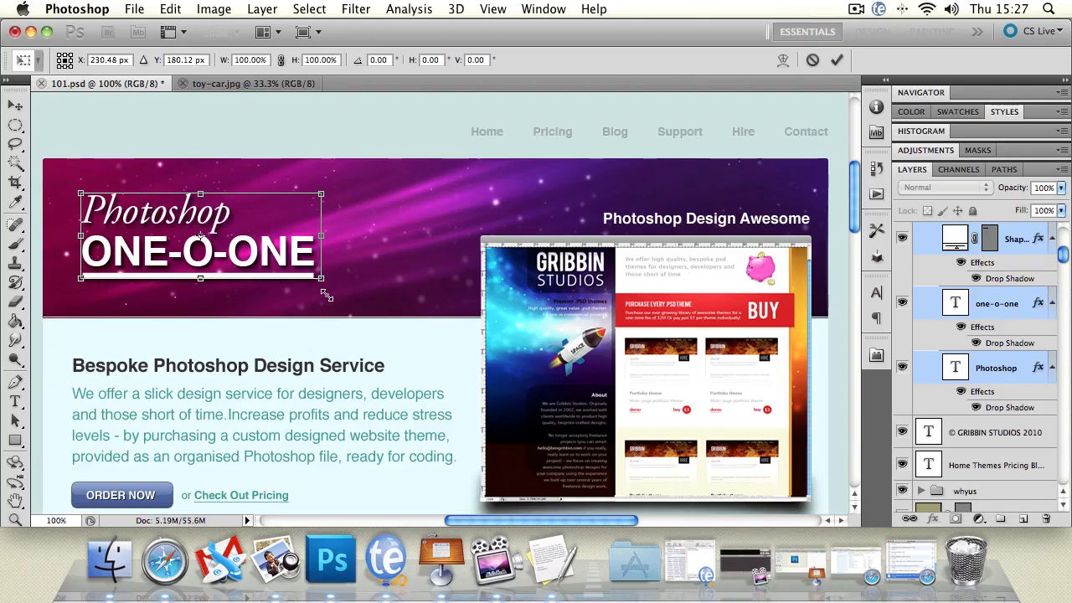
mouse_move(321, 237)
left_mouse_down()
mouse_move(334, 237)
mouse_move(317, 236)
left_mouse_up()
mouse_move(201, 194)
left_mouse_down()
mouse_move(201, 143)
mouse_move(202, 202)
left_mouse_up()
mouse_move(319, 283)
left_mouse_down()
mouse_move(337, 305)
mouse_move(328, 290)
left_mouse_up()
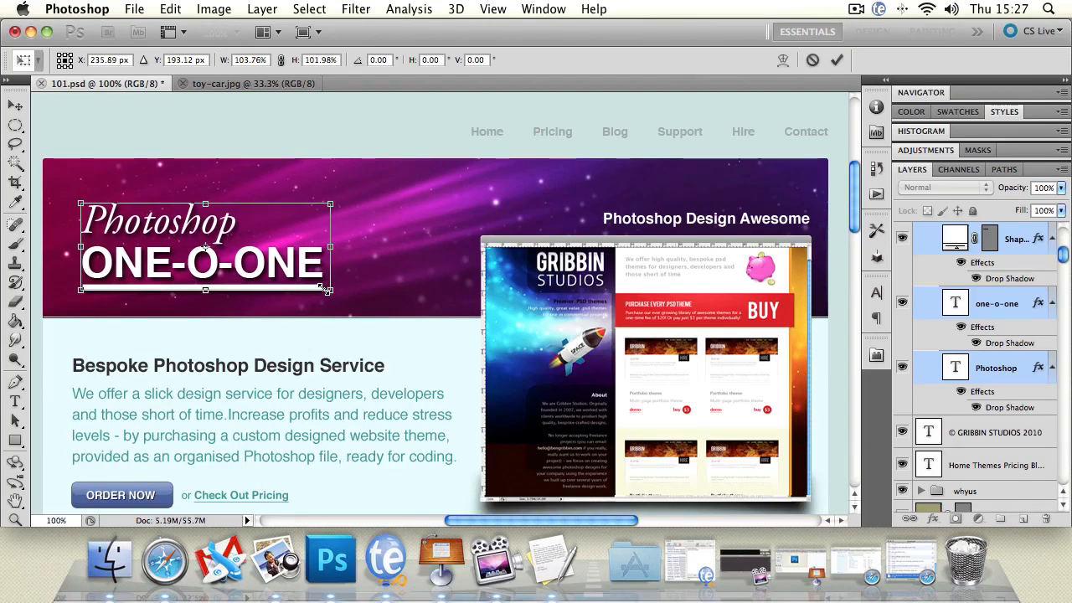
left_click_drag(330, 291, 335, 294)
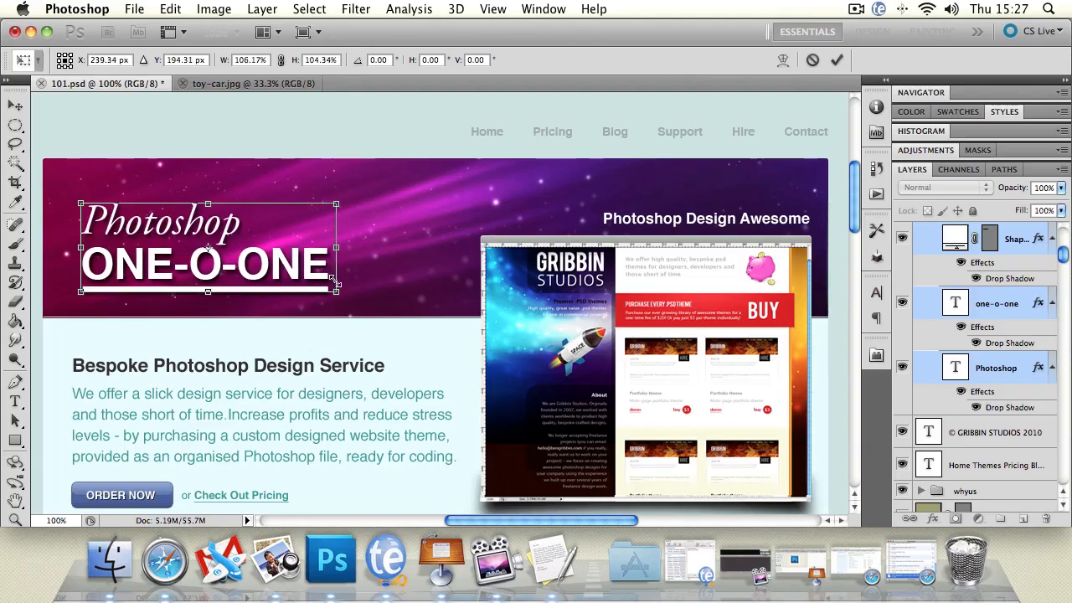
mouse_move(334, 246)
left_mouse_down()
mouse_move(353, 248)
mouse_move(323, 250)
left_mouse_up()
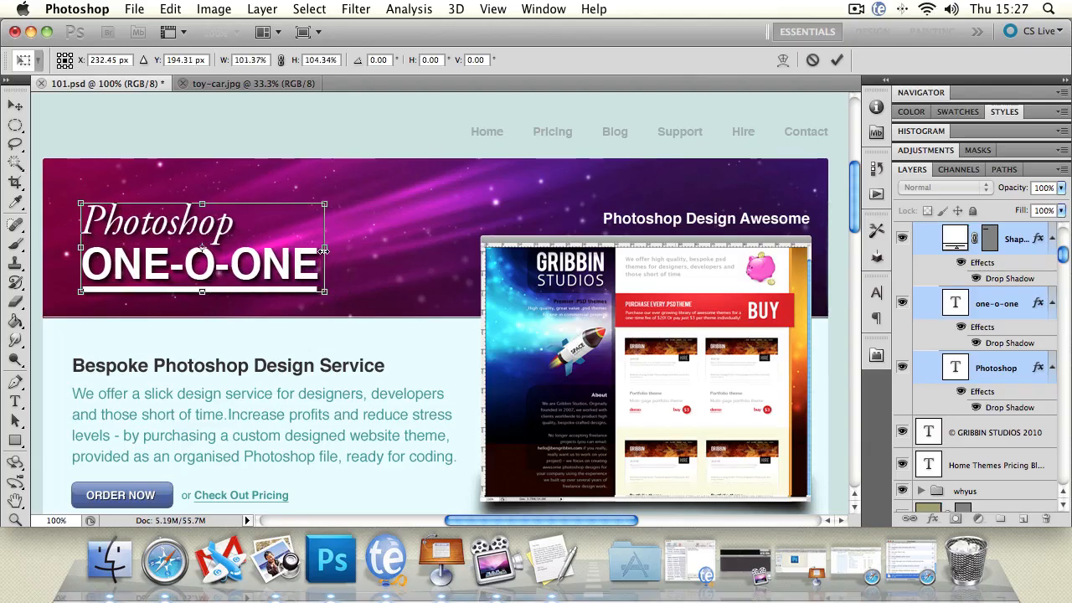
left_click_drag(327, 291, 400, 320)
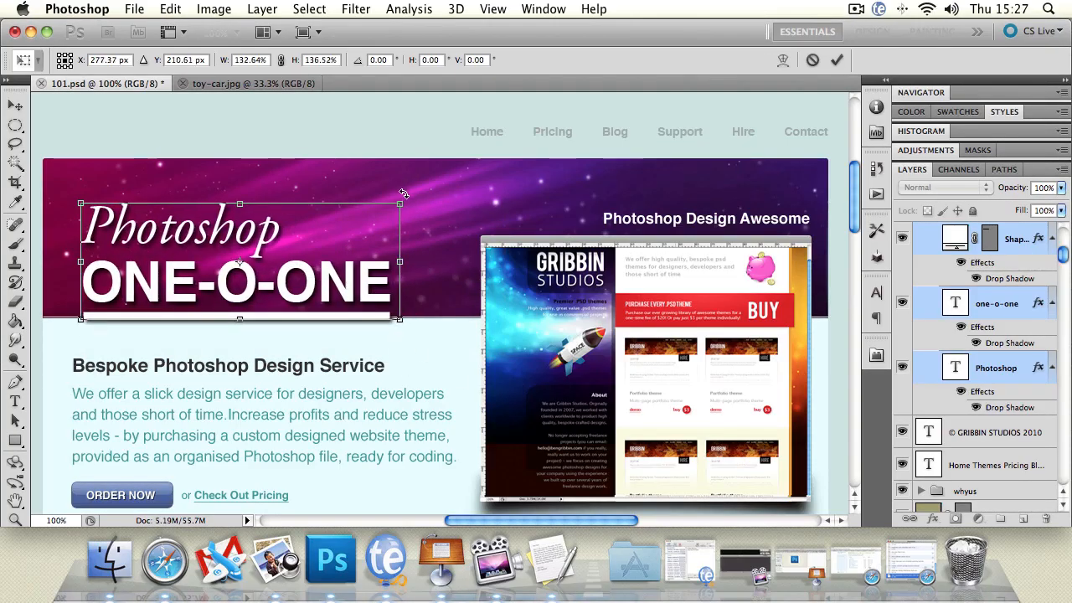
left_click_drag(403, 195, 424, 189)
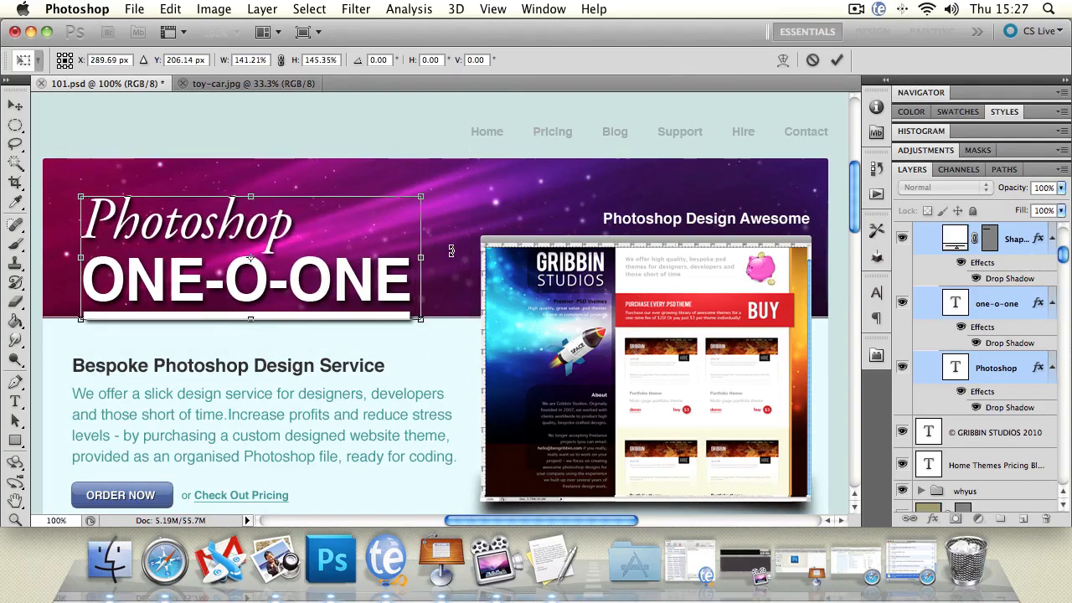
mouse_move(425, 261)
left_mouse_down()
mouse_move(659, 259)
mouse_move(413, 259)
left_mouse_up()
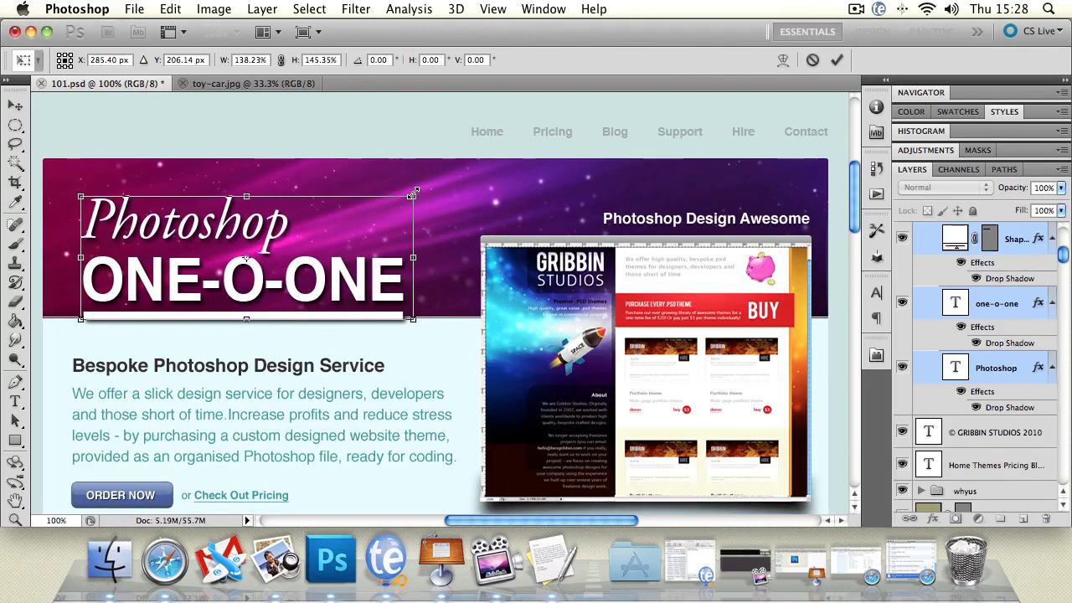
mouse_move(413, 195)
left_mouse_down()
mouse_move(605, 108)
mouse_move(373, 230)
mouse_move(285, 248)
mouse_move(402, 201)
left_mouse_up()
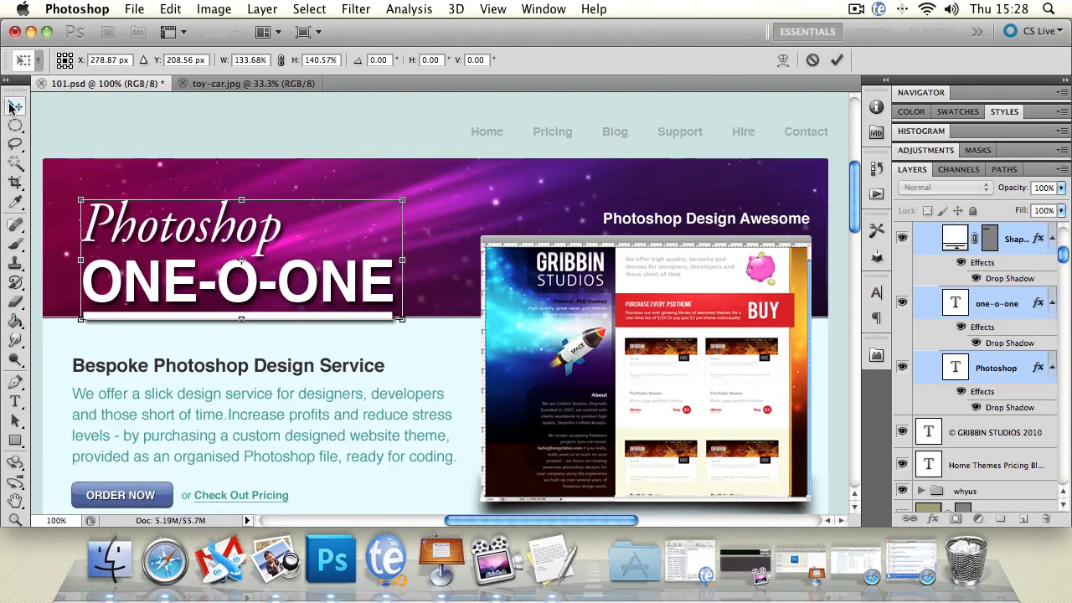
- Move the title up within the banner and adjust its position to X 282.34 px and Y 182.50 px
left_click_drag(133, 227, 128, 206)
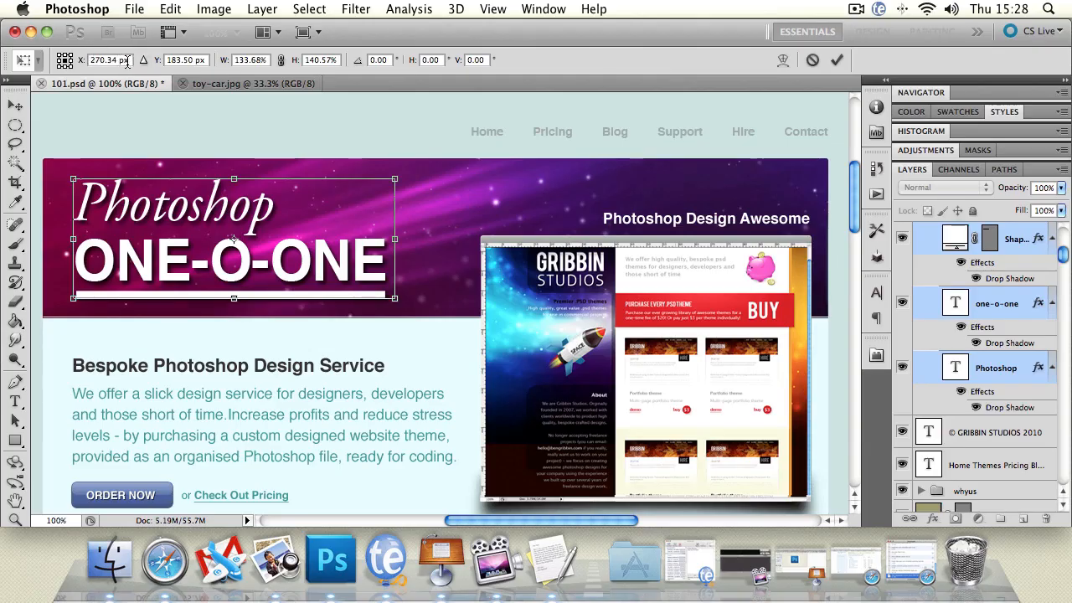
mouse_move(88, 61)
left_mouse_down()
mouse_move(100, 67)
mouse_move(88, 66)
left_mouse_up()
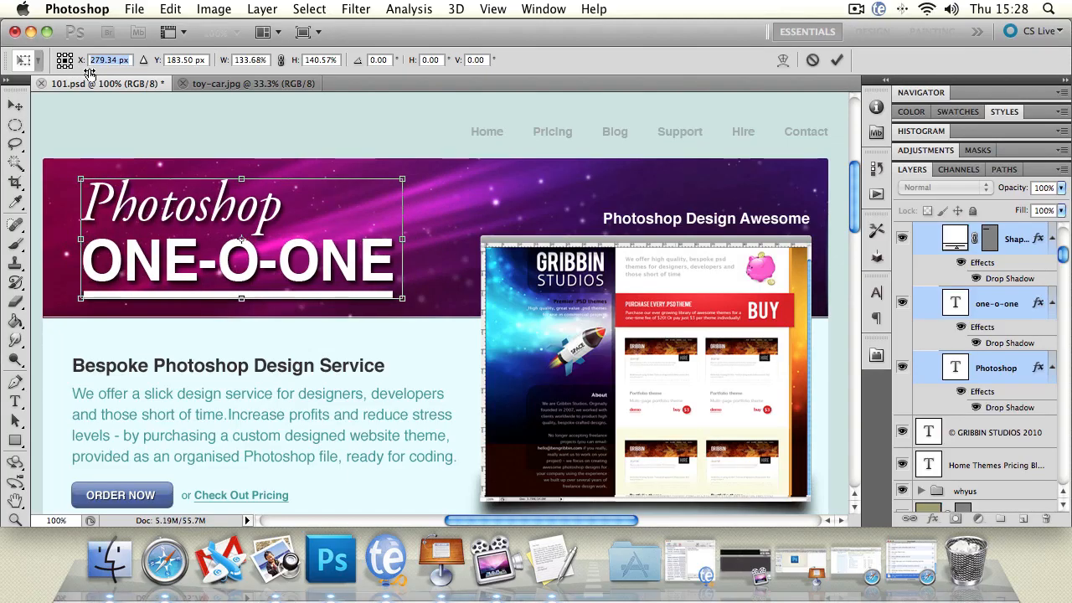
mouse_move(154, 67)
left_mouse_down()
mouse_move(169, 76)
mouse_move(153, 70)
left_mouse_up()
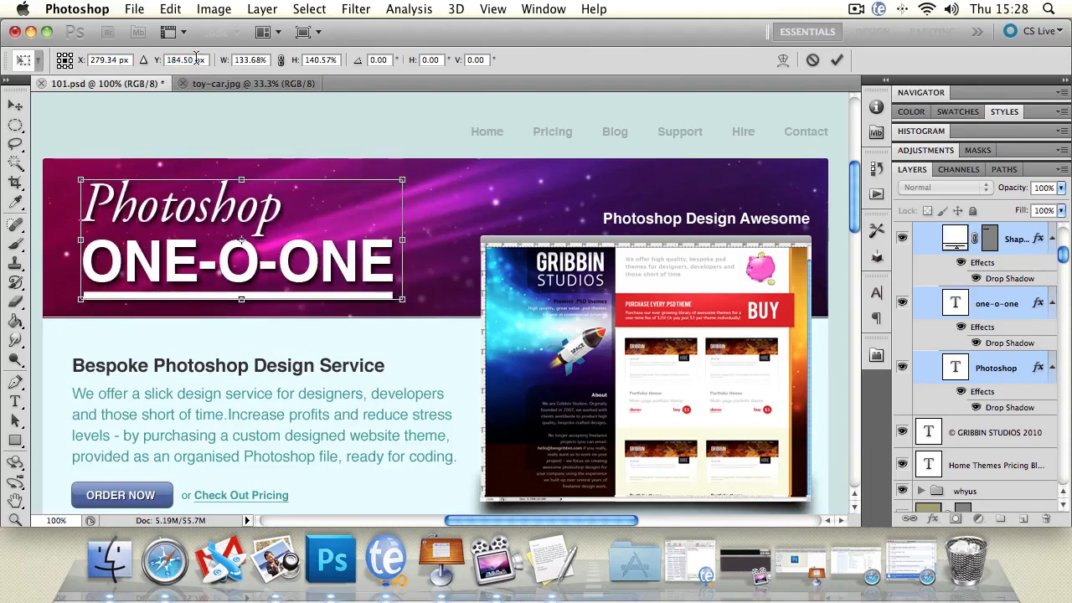
left_click(191, 60)
left_click(192, 60)
left_click_drag(156, 67, 154, 67)
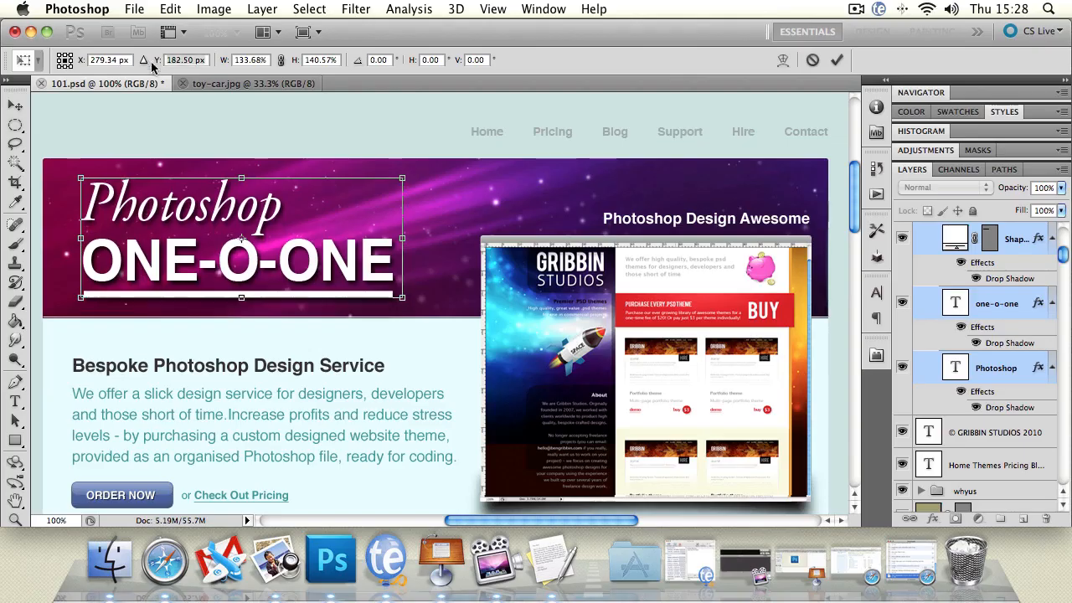
left_click_drag(76, 63, 76, 65)
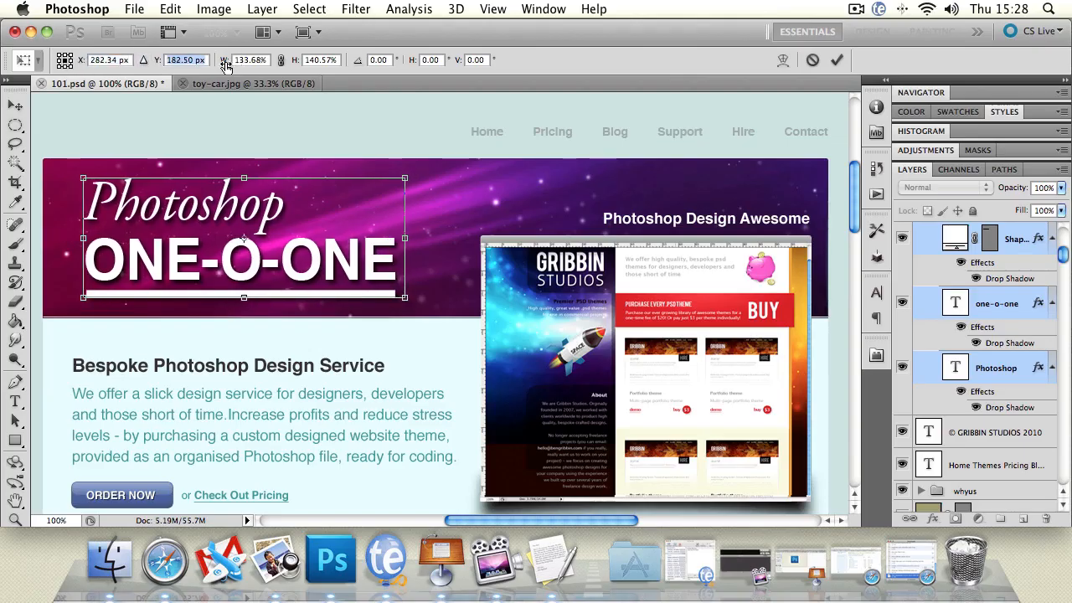
- Link the title's width and height, scale it proportionally to 199.68%, and adjust its rotation to 0.13°
left_click_drag(226, 67, 260, 68)
left_click(280, 60)
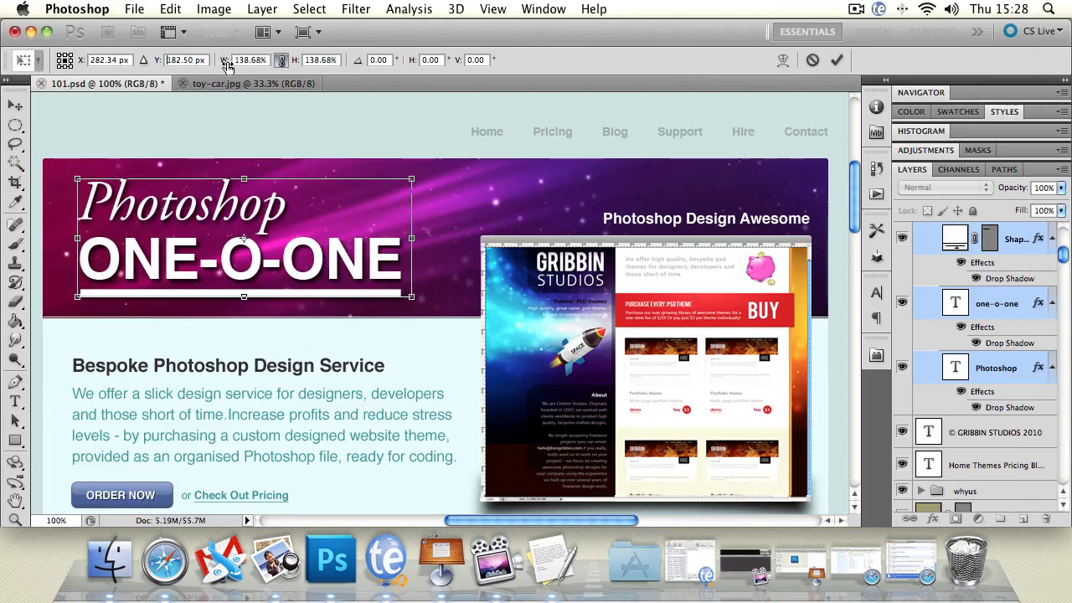
left_click_drag(226, 67, 279, 87)
left_click(157, 62)
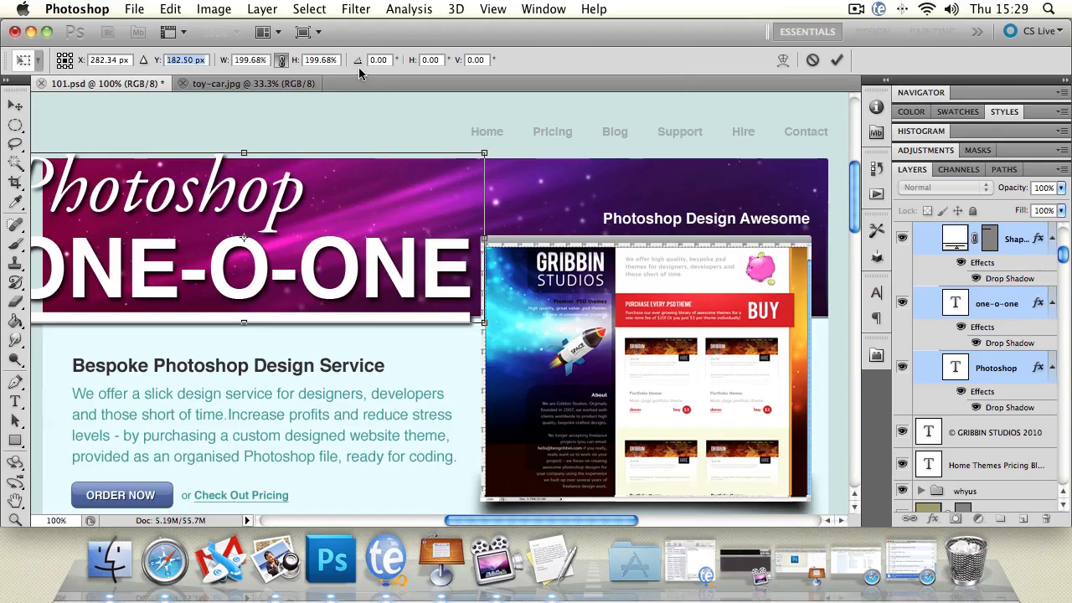
mouse_move(358, 69)
left_mouse_down()
mouse_move(364, 83)
mouse_move(392, 84)
mouse_move(355, 85)
left_mouse_up()
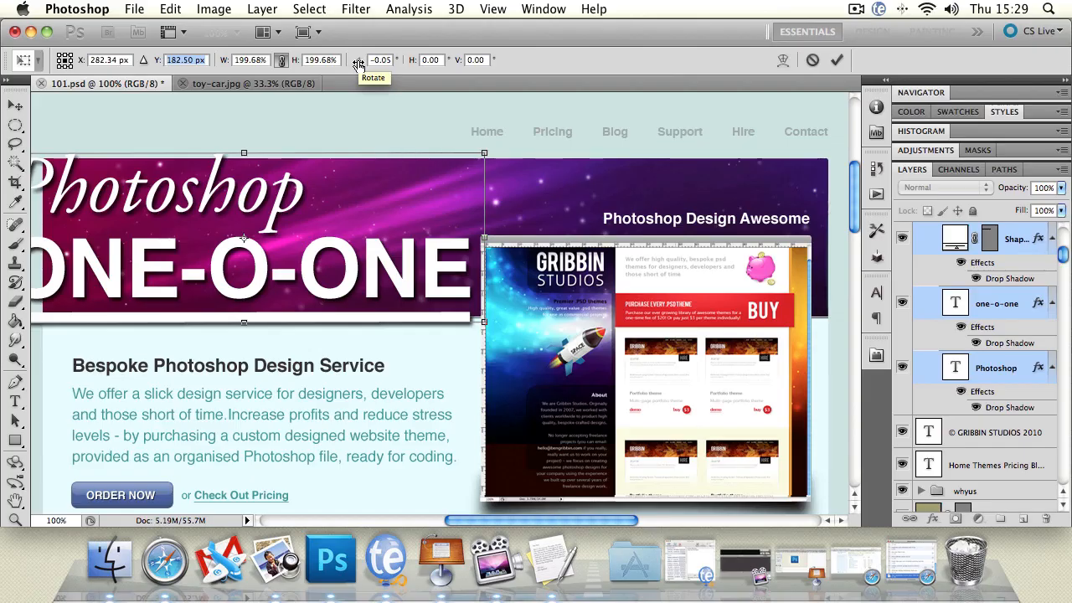
left_click_drag(359, 65, 427, 79)
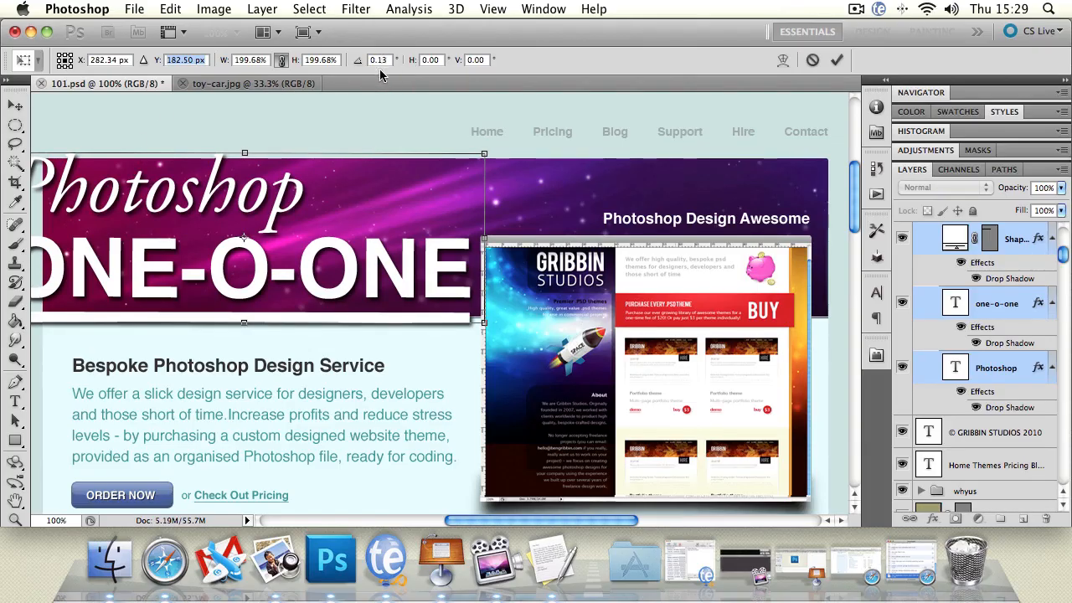
- Skew the title 0.87° horizontally and 1.90° vertically, apply the transformation, and move the title down and right within the banner
left_click_drag(412, 61, 182, 139)
left_click(15, 104)
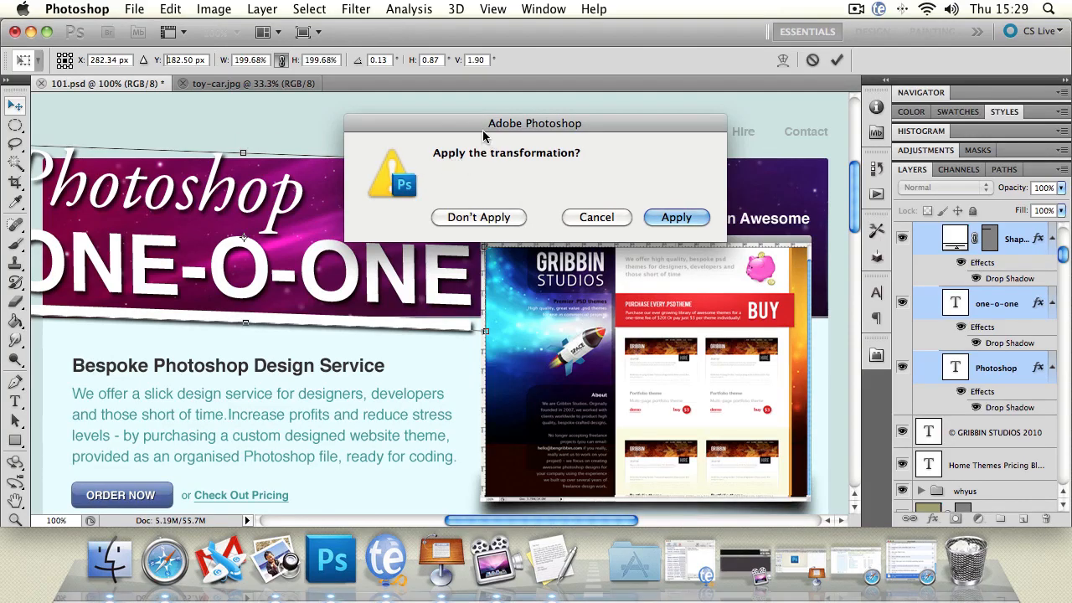
left_click_drag(485, 125, 296, 138)
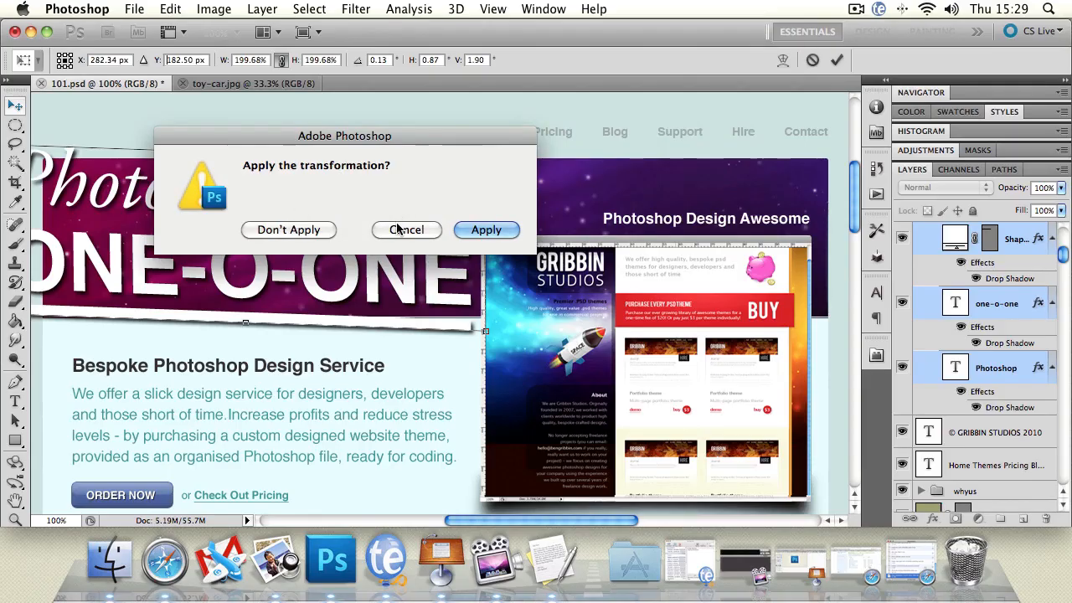
left_click(486, 230)
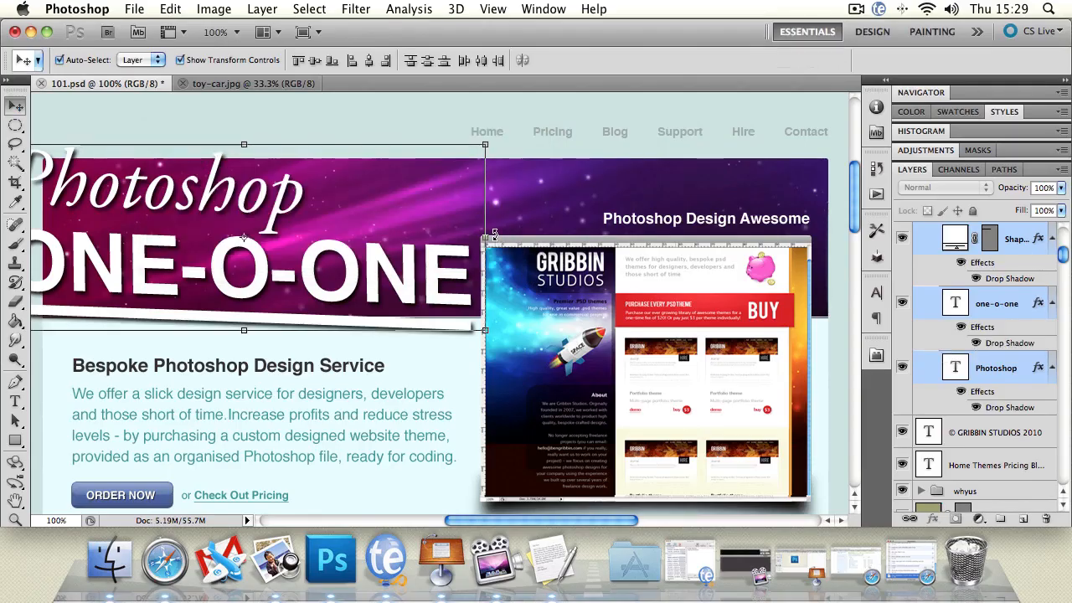
left_click_drag(289, 210, 335, 239)
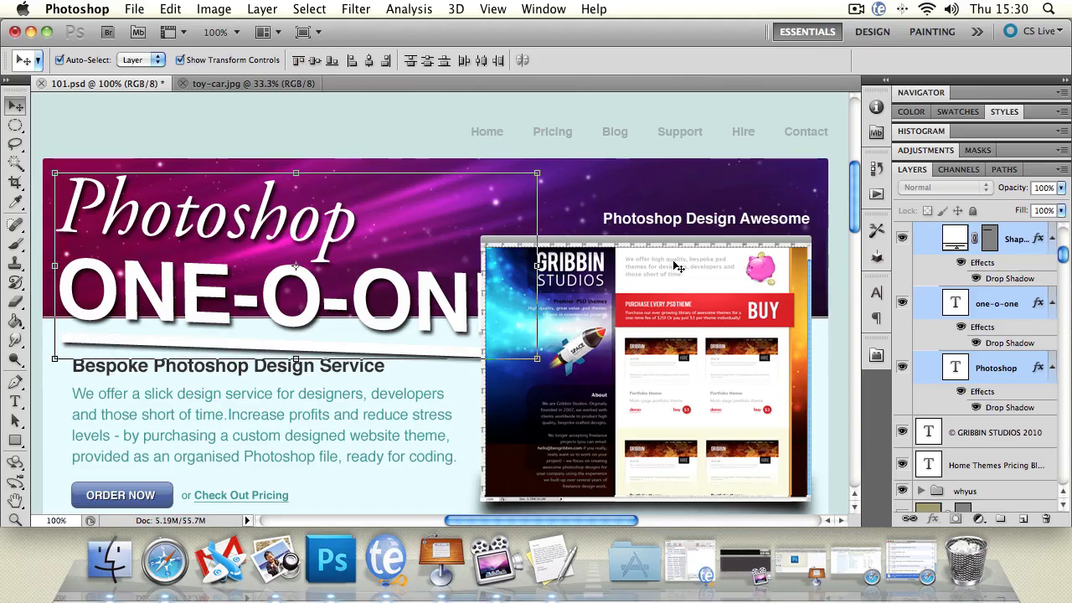
- Select the "Photoshop Design Awesome" text above the screenshot and nudge it slightly vertically
key("super+g")
left_click(662, 222)
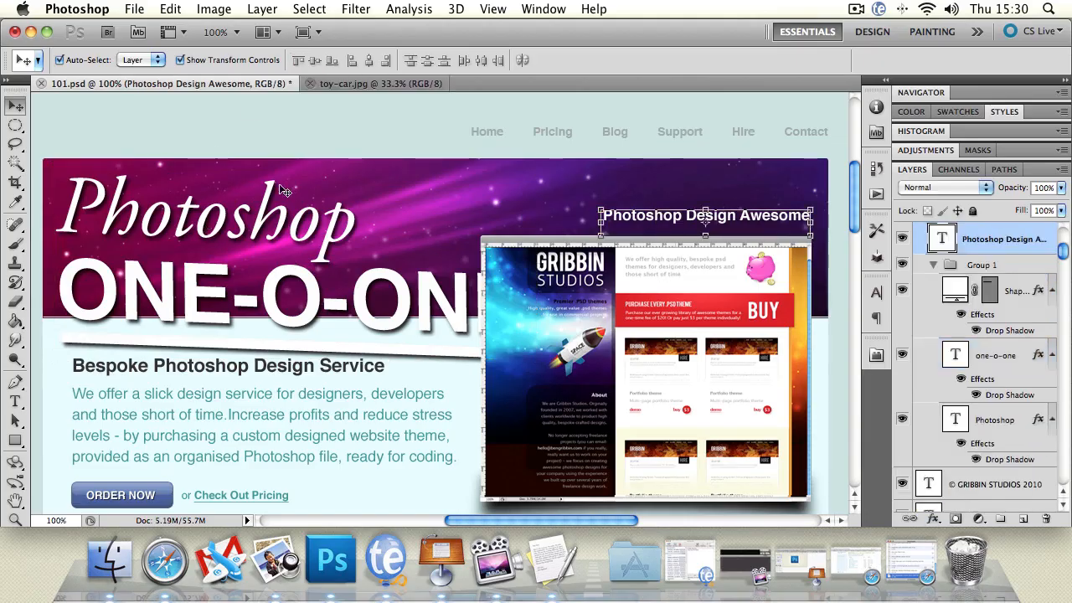
key("Down")
key("Down")
key("Down")
key("Down")
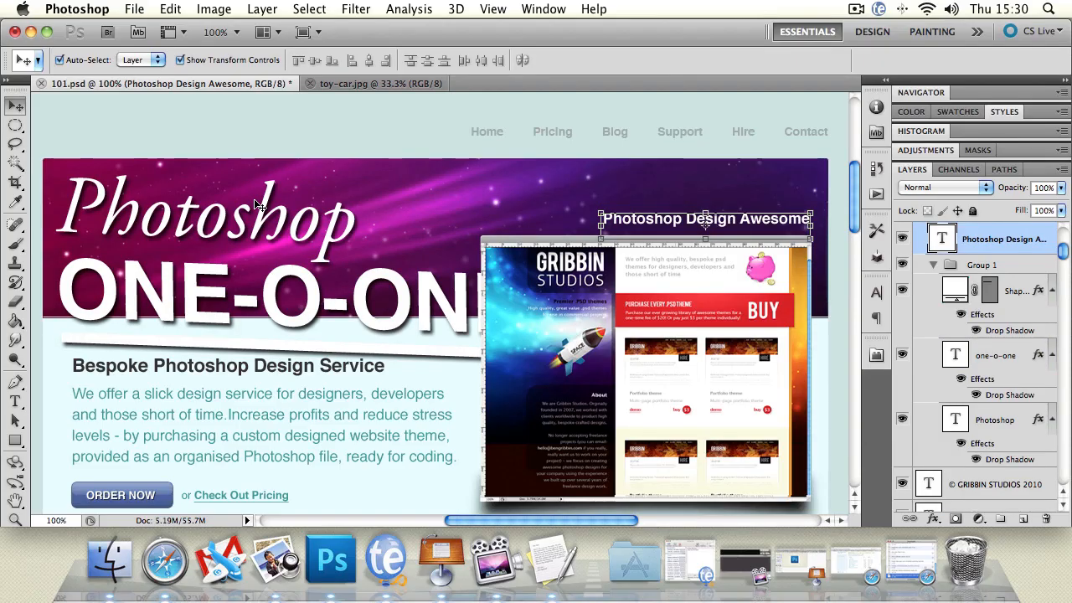
- Undo the text nudge and the title's recent move and transformation, and clear the title layer selection
key("alt+super+z")
key("alt+super+z")
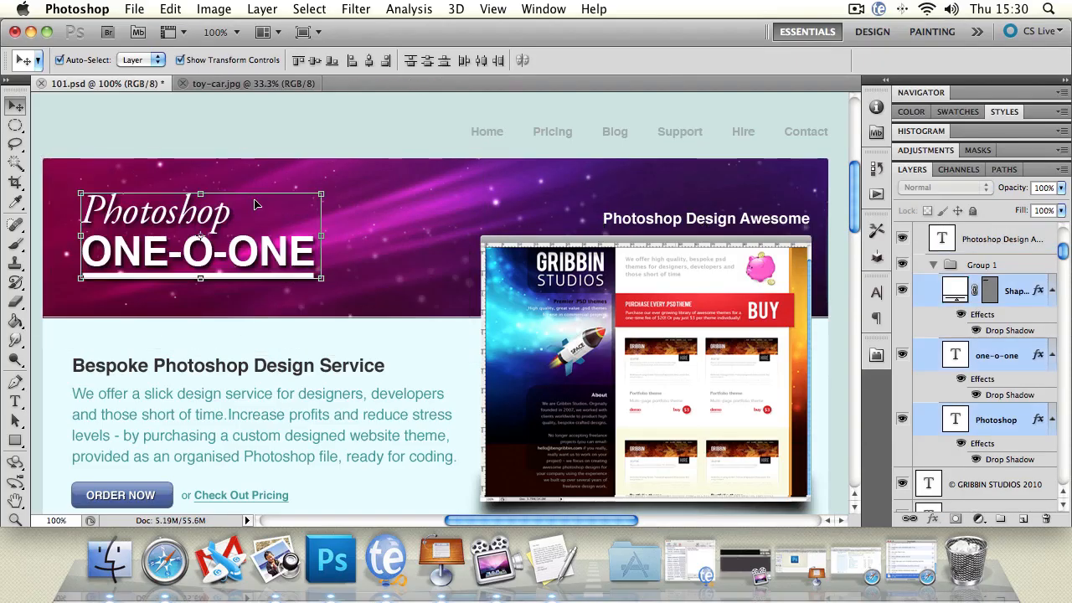
left_click(197, 131)
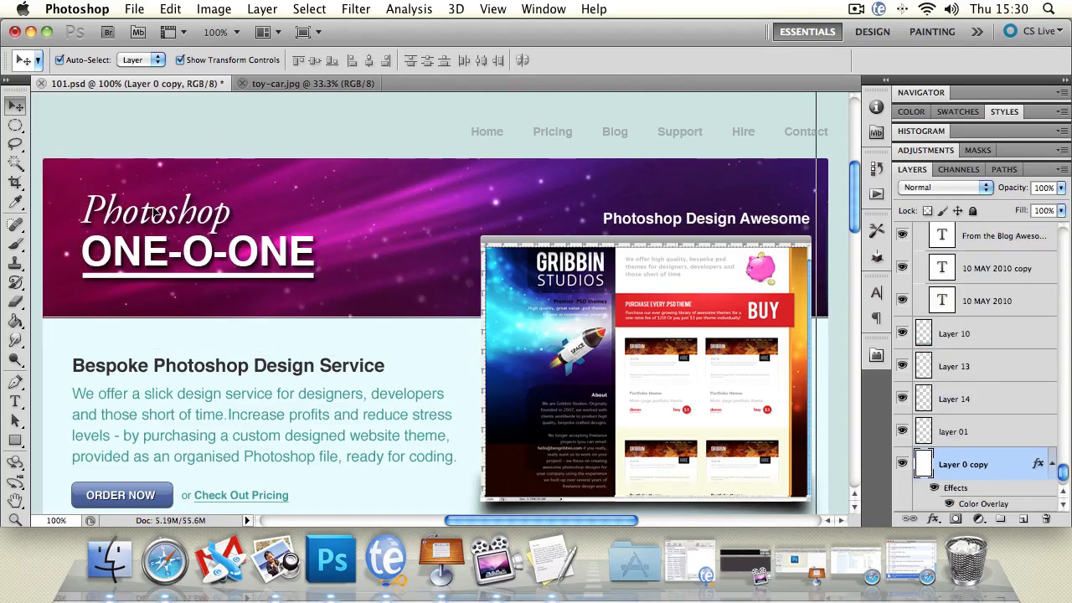
- Shift the Photoshop text and the ONE-O-ONE text right by different amounts so the title's left edges are uneven
left_click_drag(155, 208, 193, 209)
left_click_drag(123, 247, 137, 248)
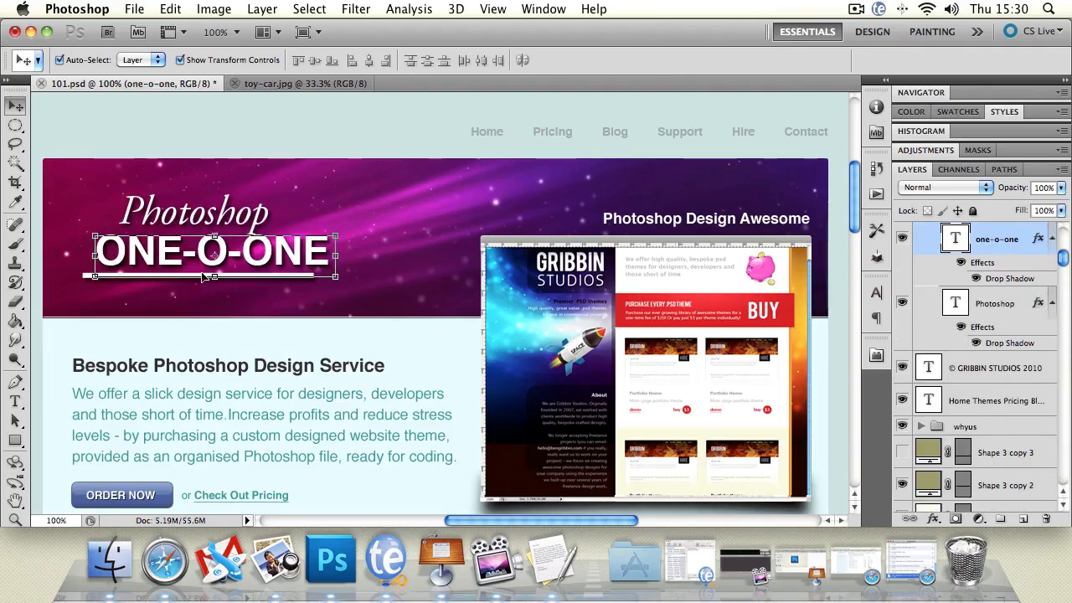
left_click(310, 131)
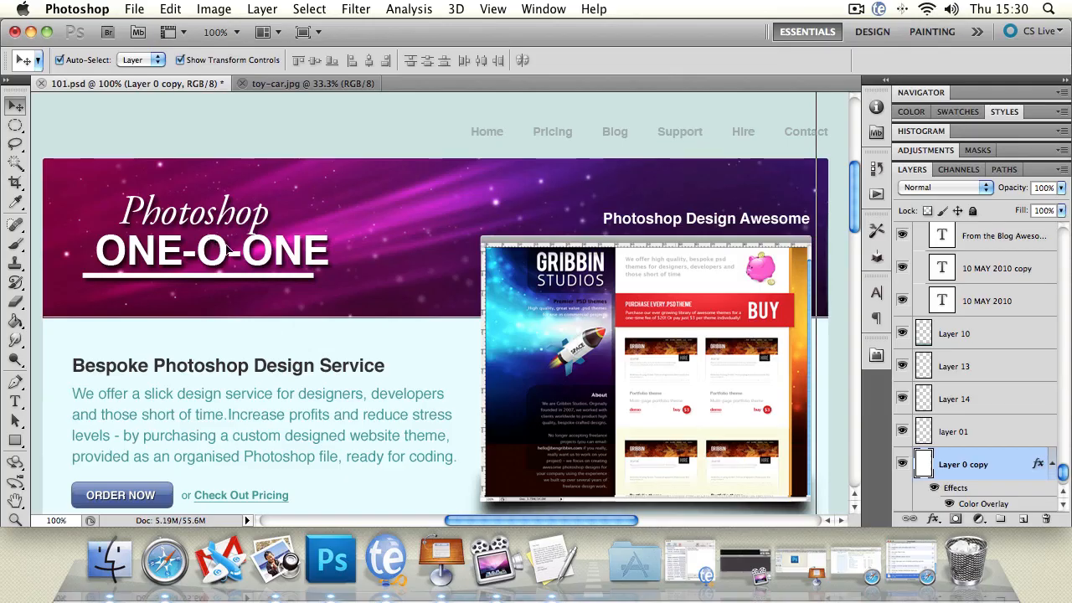
- Select the Photoshop text, the ONE-O-ONE text and the white underline together and align their vertical centers
left_click(241, 278)
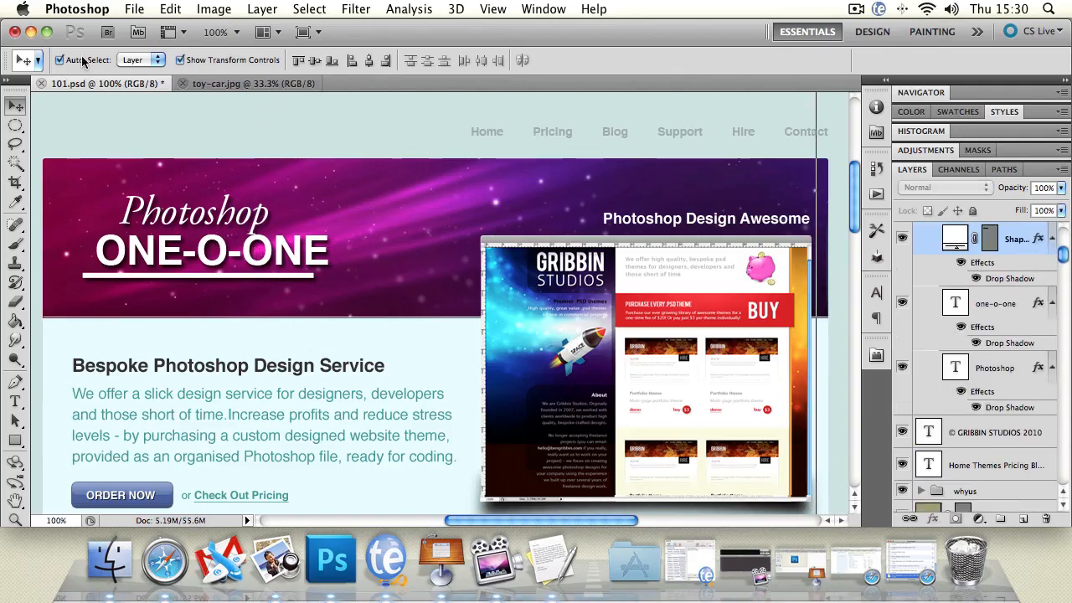
left_click(187, 248)
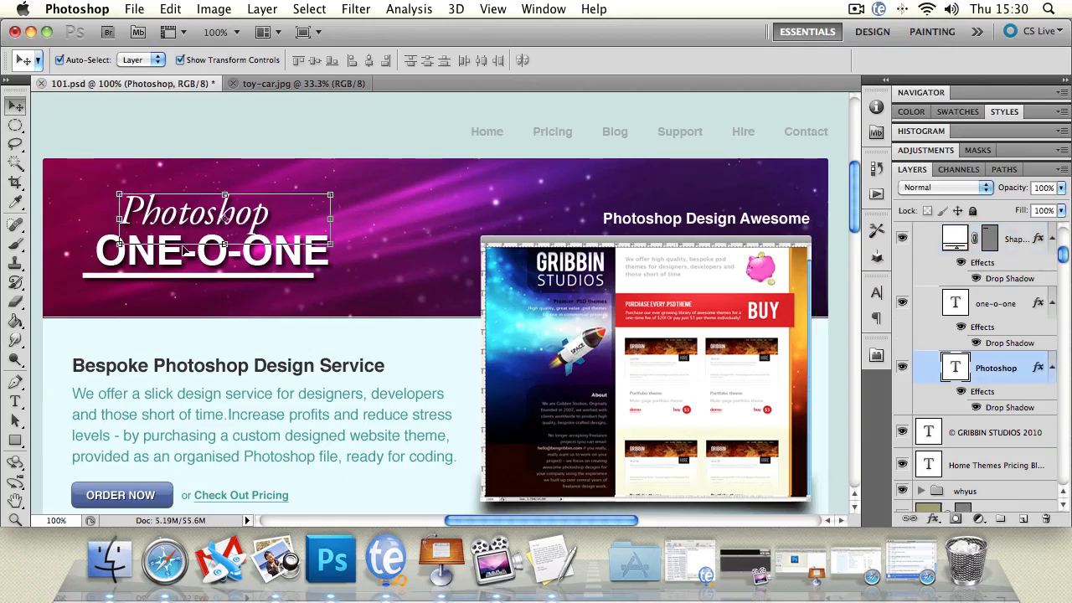
left_click(107, 276, "shift")
left_click(120, 246, "shift")
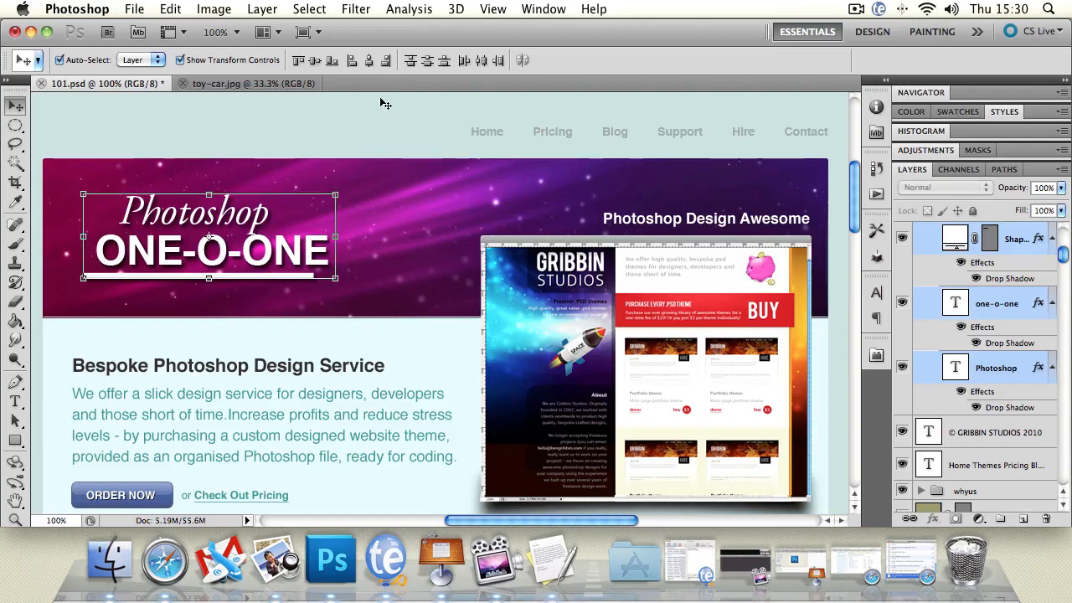
left_click(312, 62)
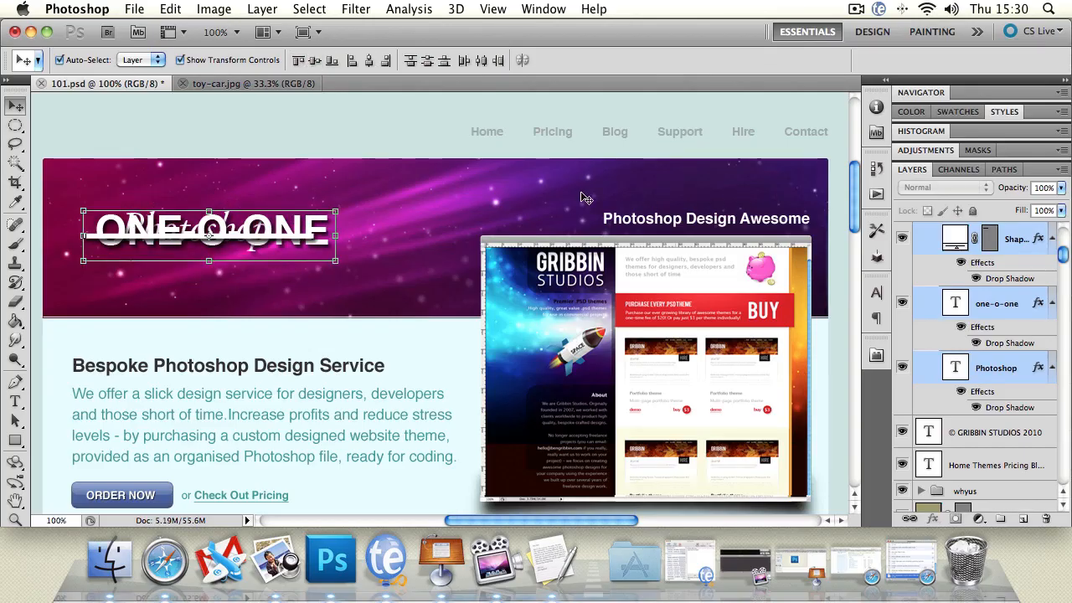
- Apply left-edge and horizontal-center alignment, bottom-edge and horizontal-center distribution, and top-edge alignment in turn to the selected title layers
left_click(352, 60)
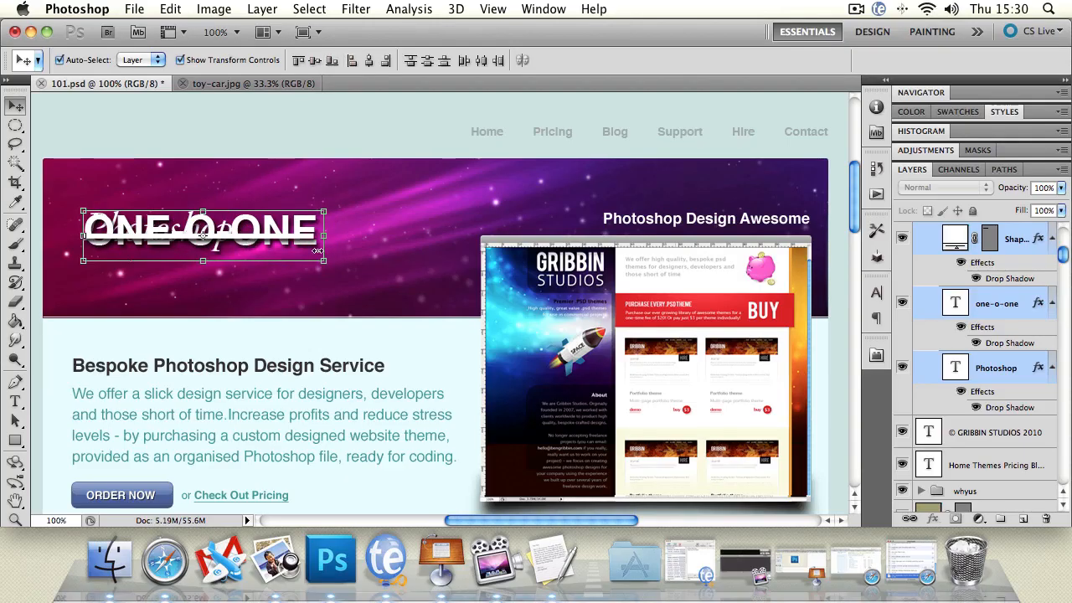
left_click(369, 61)
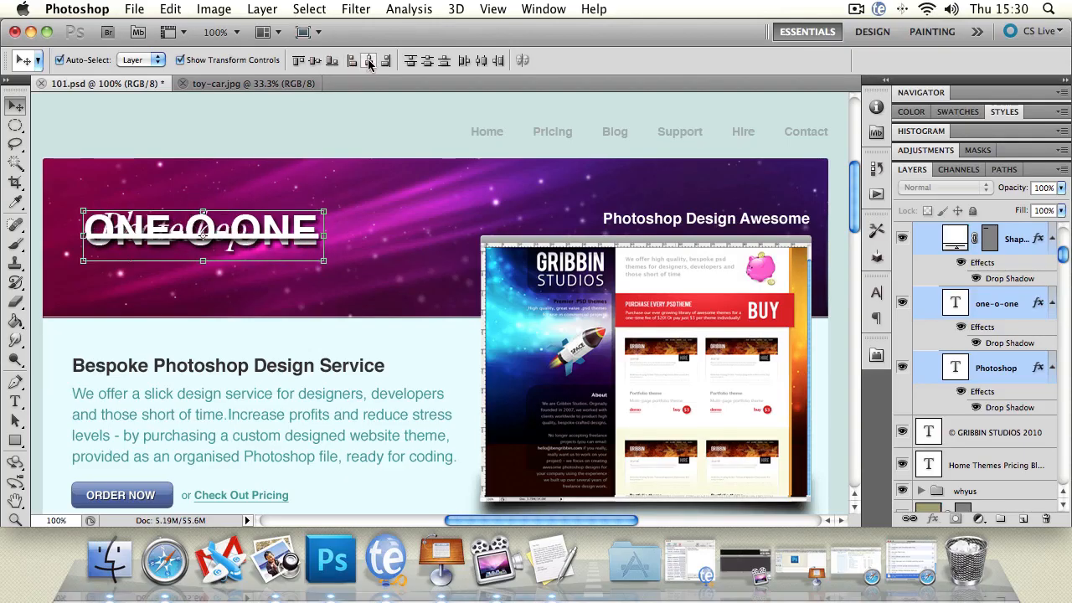
left_click(446, 62)
left_click(482, 64)
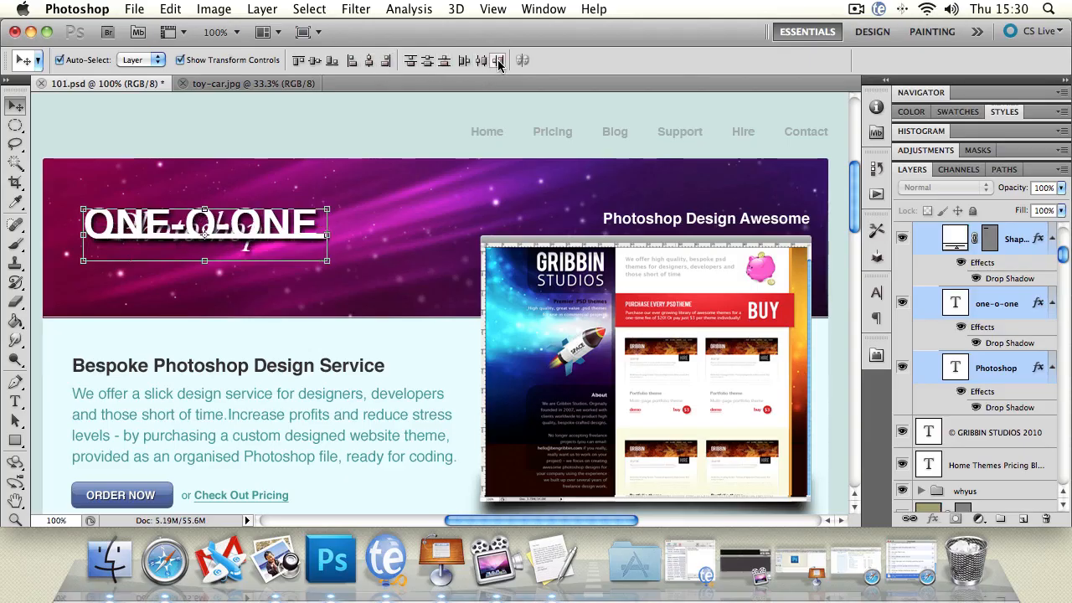
left_click(298, 61)
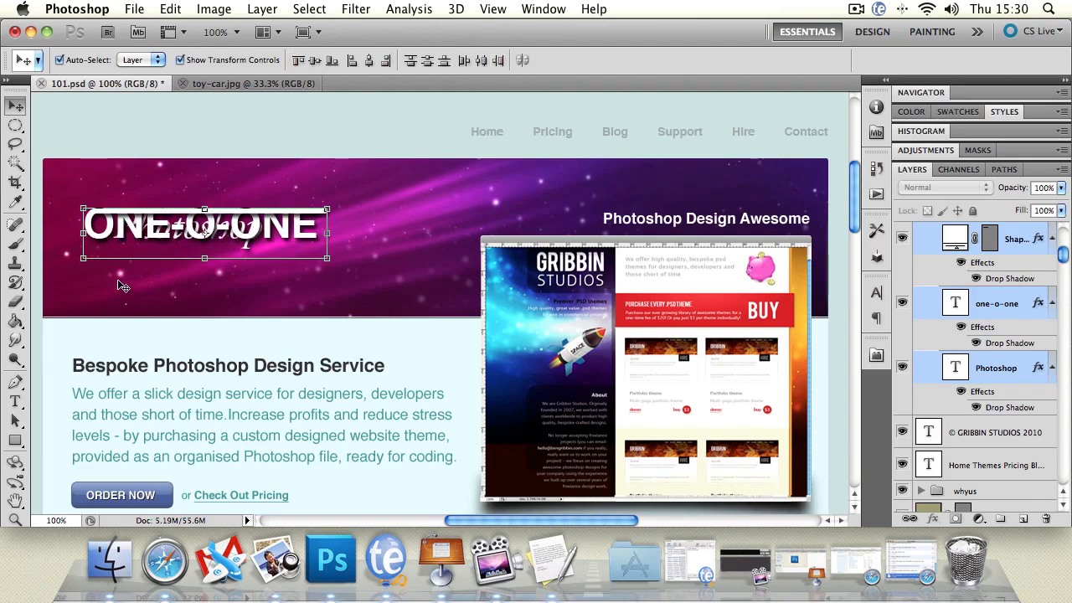
- Separate the overlapping title layers by moving the white underline and the ONE-O-ONE text down below the Photoshop text
mouse_move(157, 210)
left_mouse_down()
mouse_move(157, 223)
mouse_move(158, 205)
left_mouse_up()
left_click(271, 145)
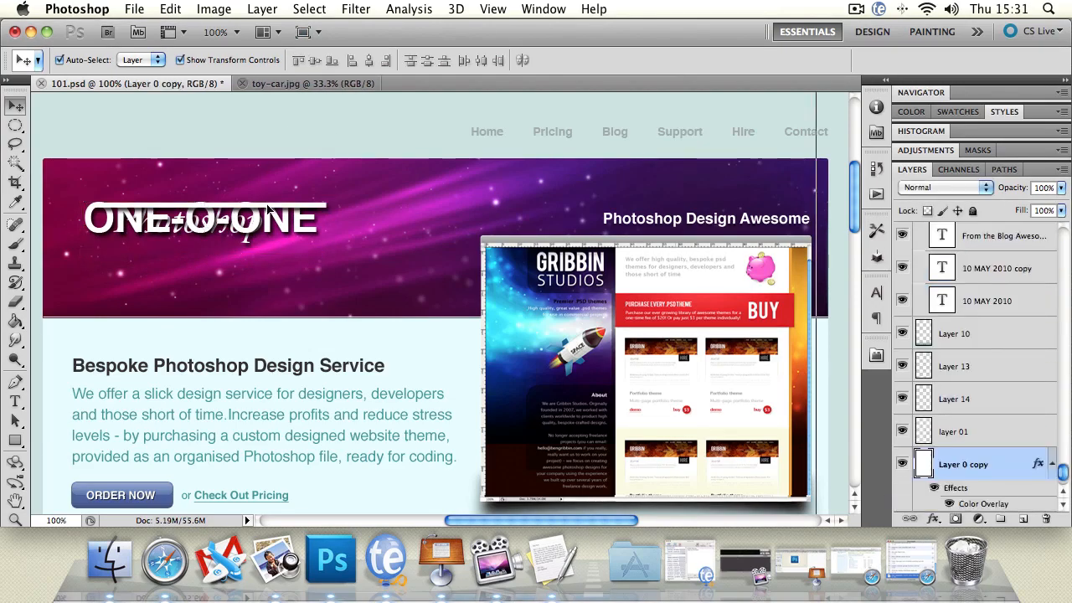
left_click_drag(270, 209, 266, 289)
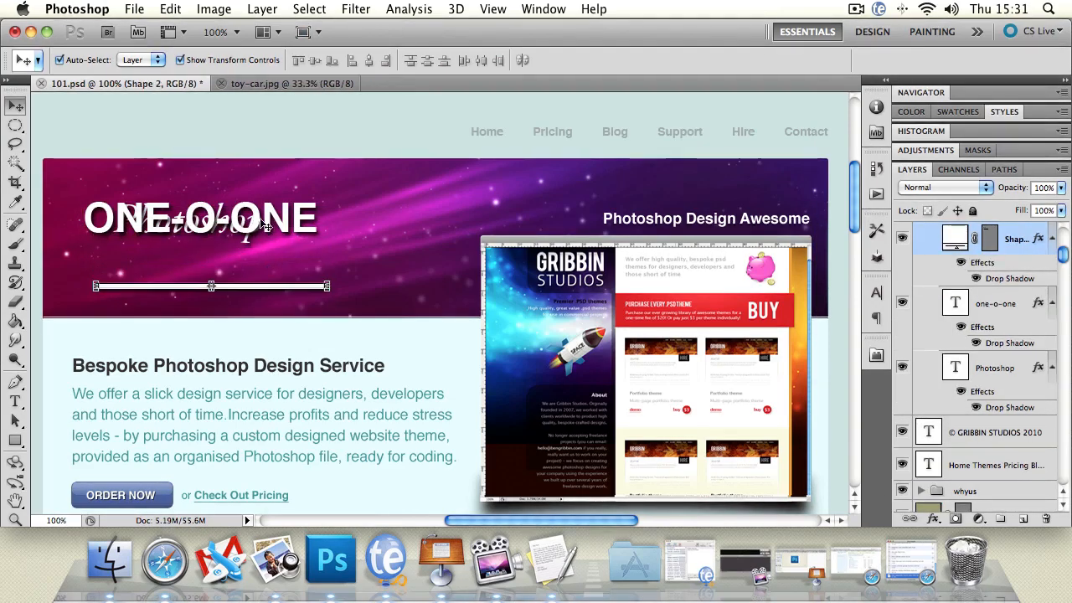
left_click_drag(266, 218, 275, 251)
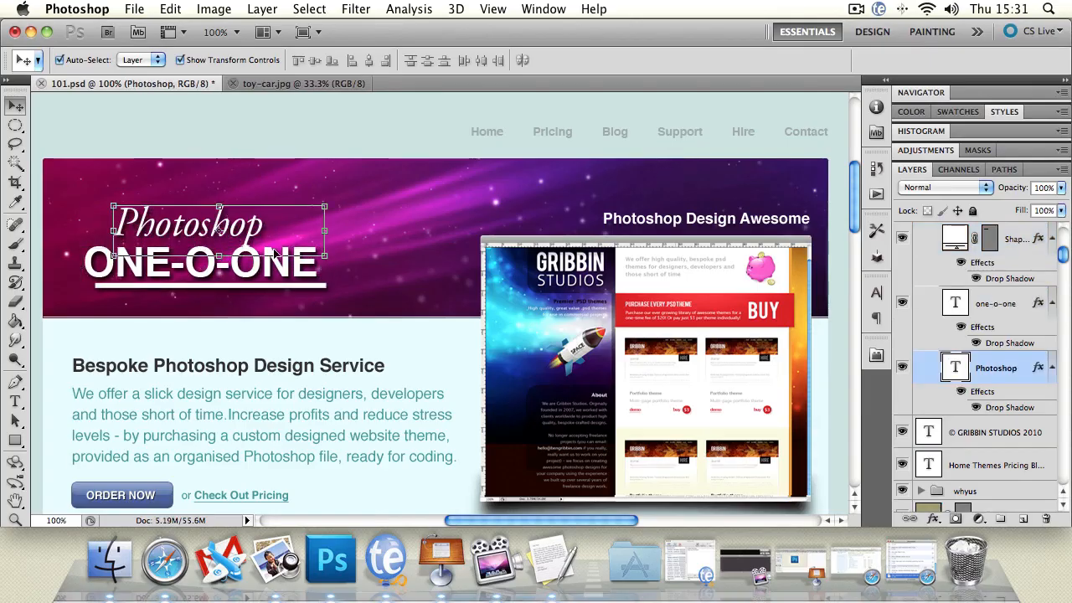
- Select all three title layers, align their left edges, and clear the selection
left_click(302, 285, "shift")
left_click(300, 265, "shift")
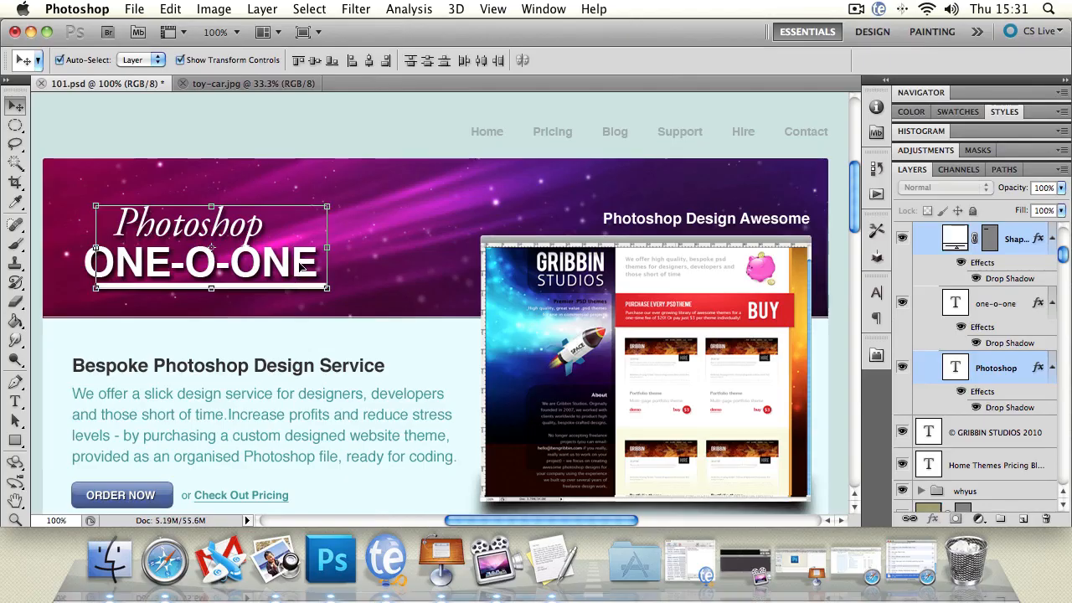
left_click(352, 61)
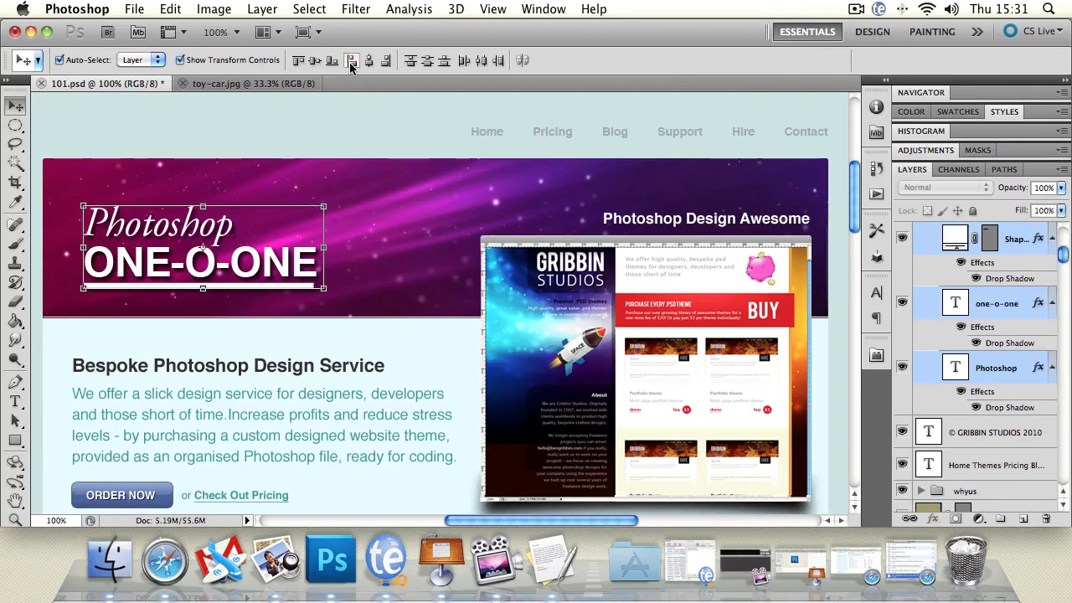
left_click(227, 169)
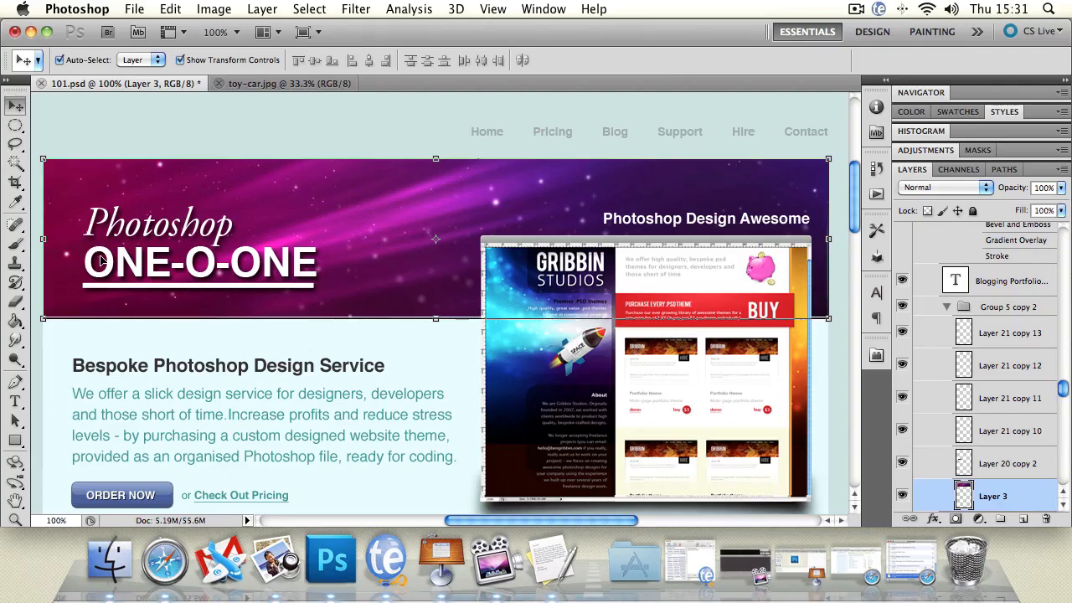
left_click(271, 136)
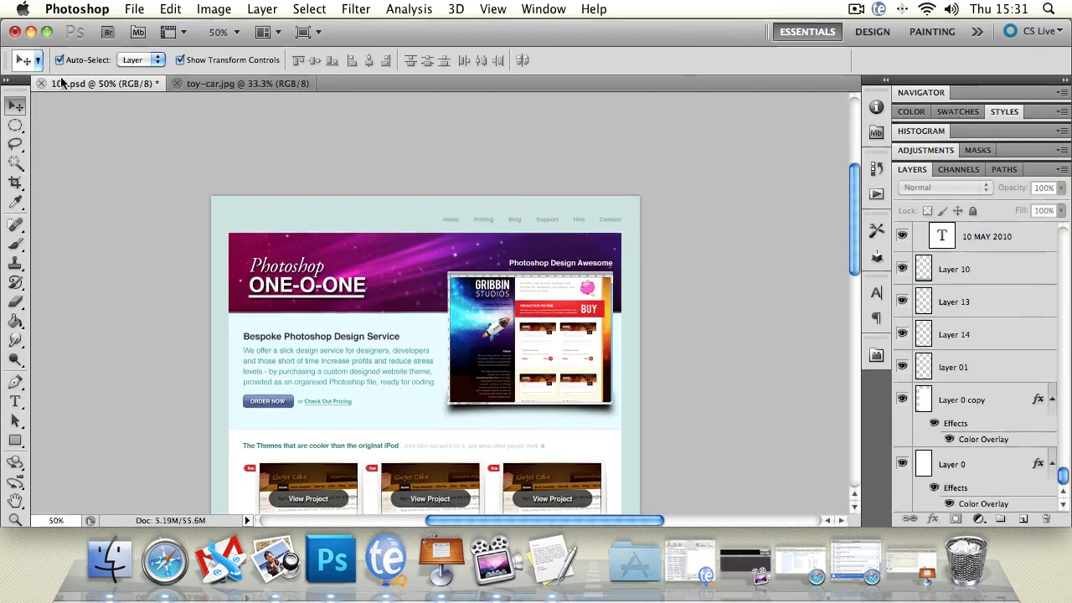
- Marquee-select the layers across the upper part of the mockup, starting from the empty area outside the canvas, and clear the selection
left_click_drag(220, 202, 98, 134)
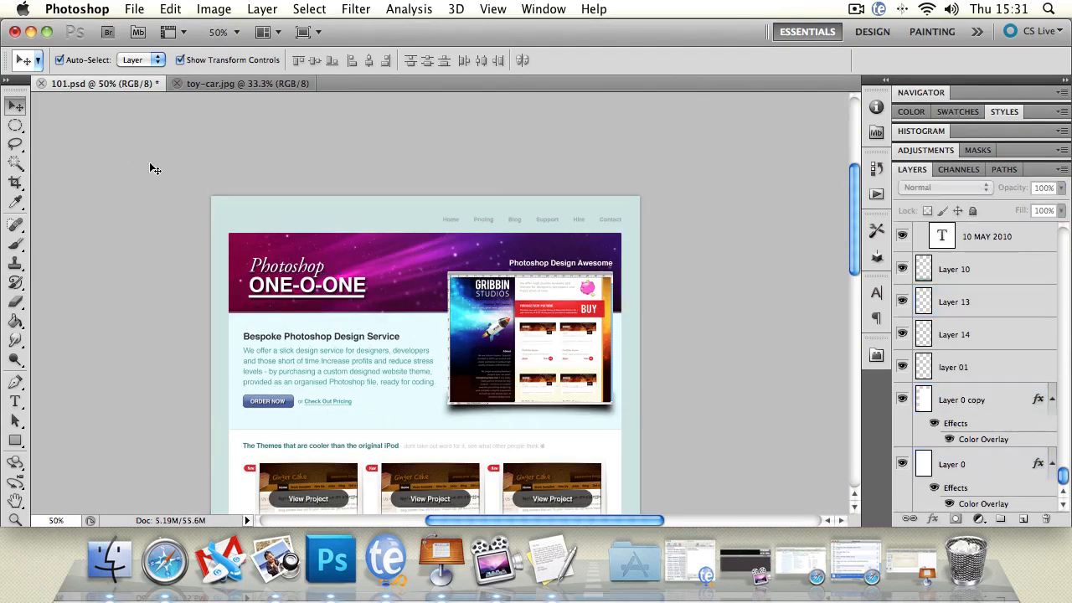
left_click_drag(216, 203, 734, 433)
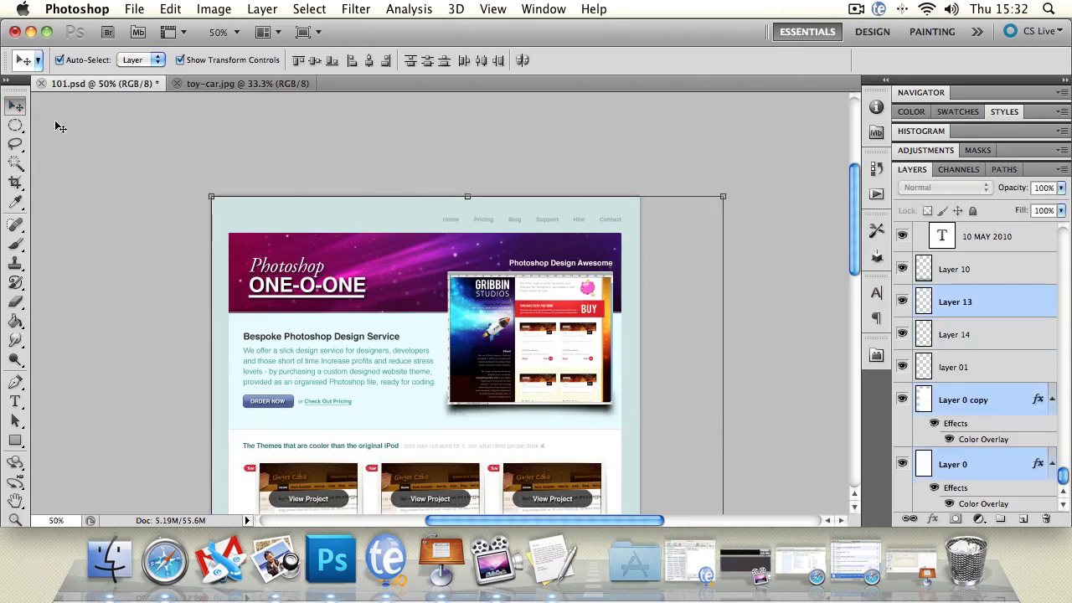
left_click(166, 173)
left_click_drag(135, 132, 709, 371)
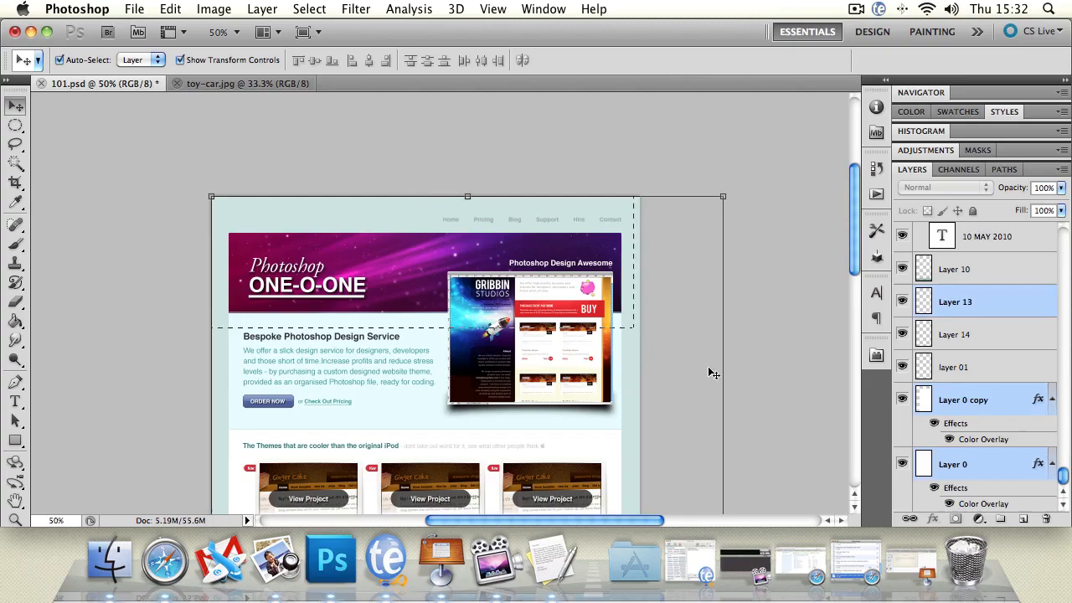
left_click(792, 271)
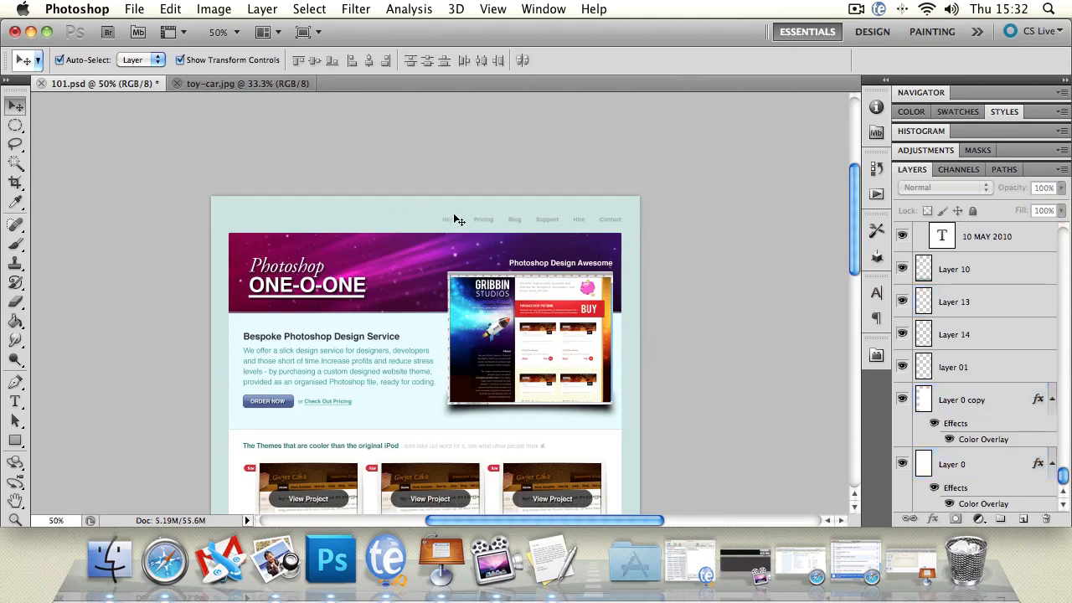
- Select only the Photoshop text layer in the banner and bring up the start of the layer list
left_click(981, 360)
mouse_move(323, 269)
left_mouse_down()
mouse_move(453, 348)
mouse_move(325, 271)
left_mouse_up()
left_click_drag(1062, 263, 1061, 208)
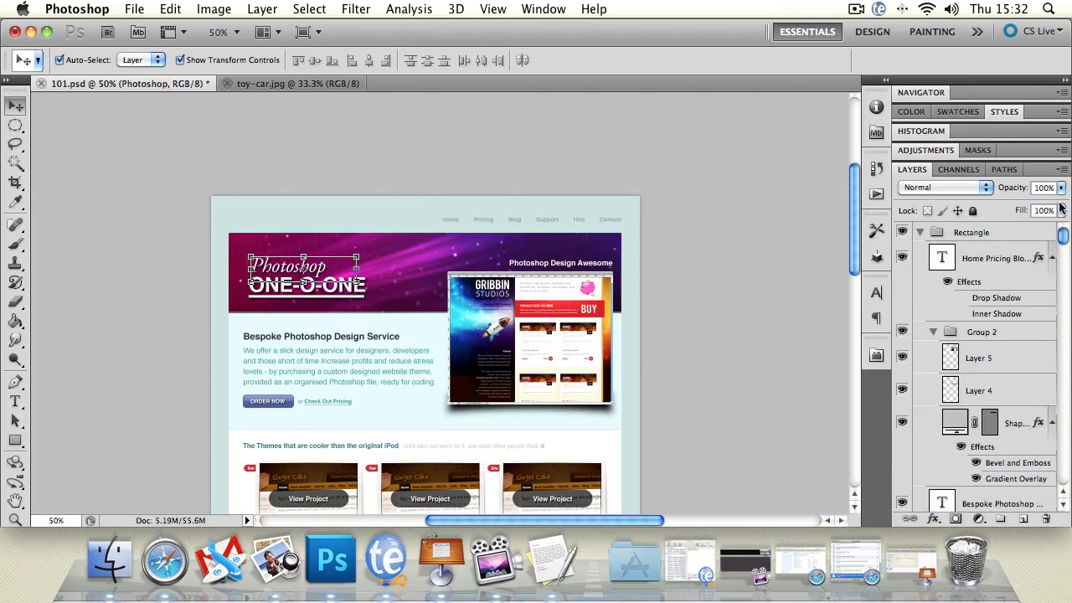
- Marquee-select the mockup's layers from the header to below the footer and review which layers are selected, ending with the Move tool
left_click(989, 237)
left_click_drag(161, 150, 686, 307)
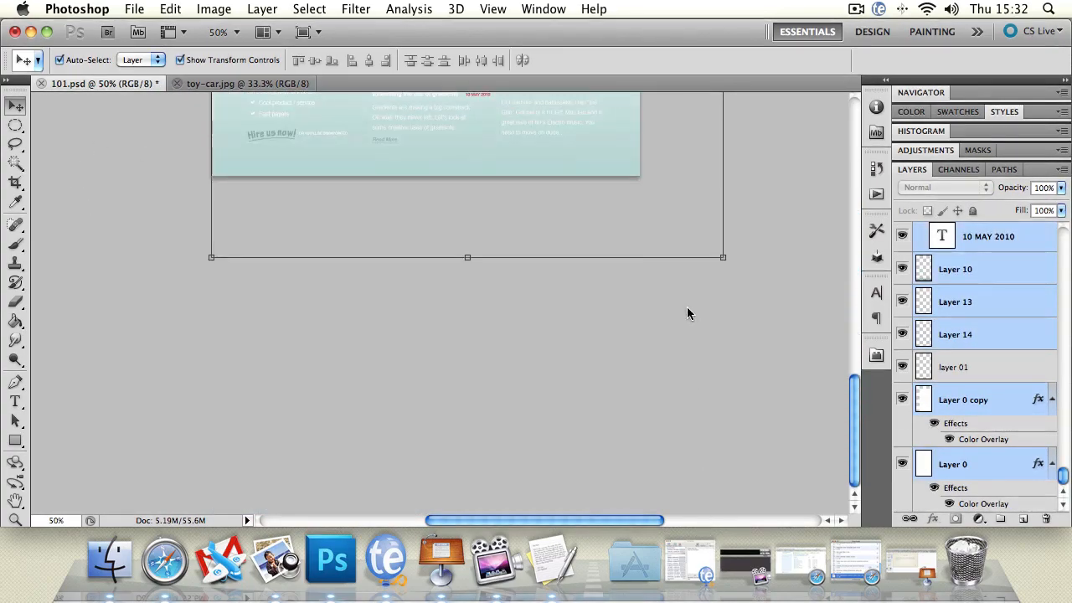
left_click(16, 500)
scroll(136, 260, "up", 10)
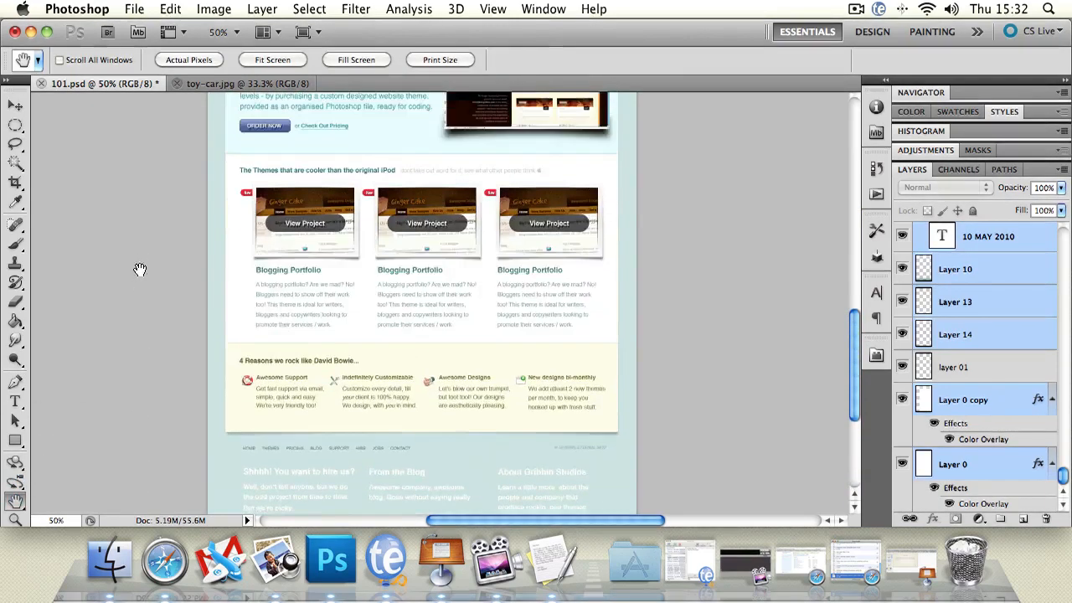
left_click_drag(143, 331, 144, 393)
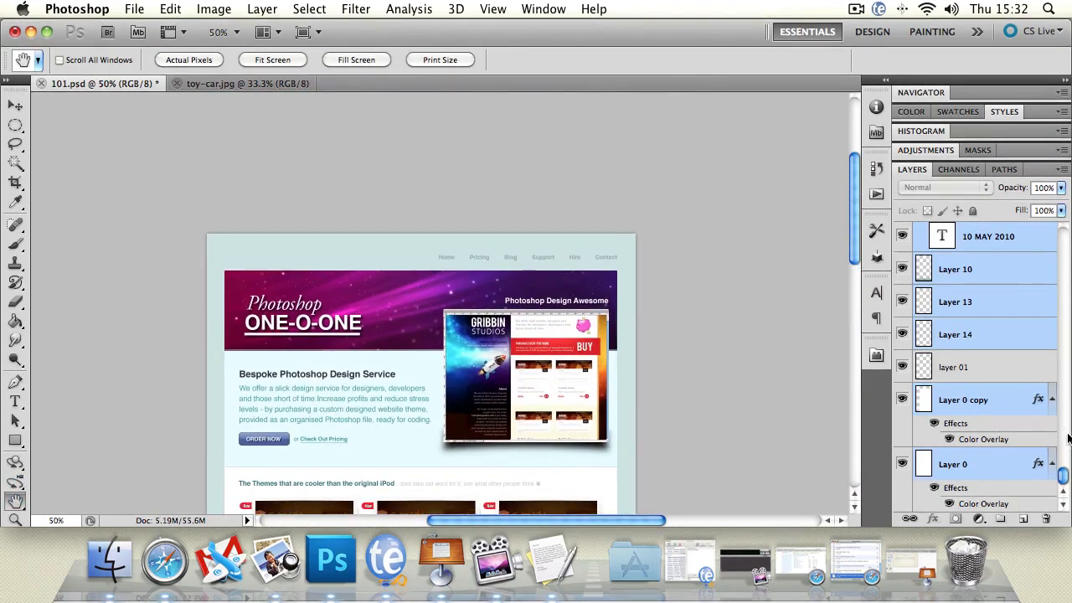
left_click_drag(1064, 477, 1062, 237)
left_click(16, 104)
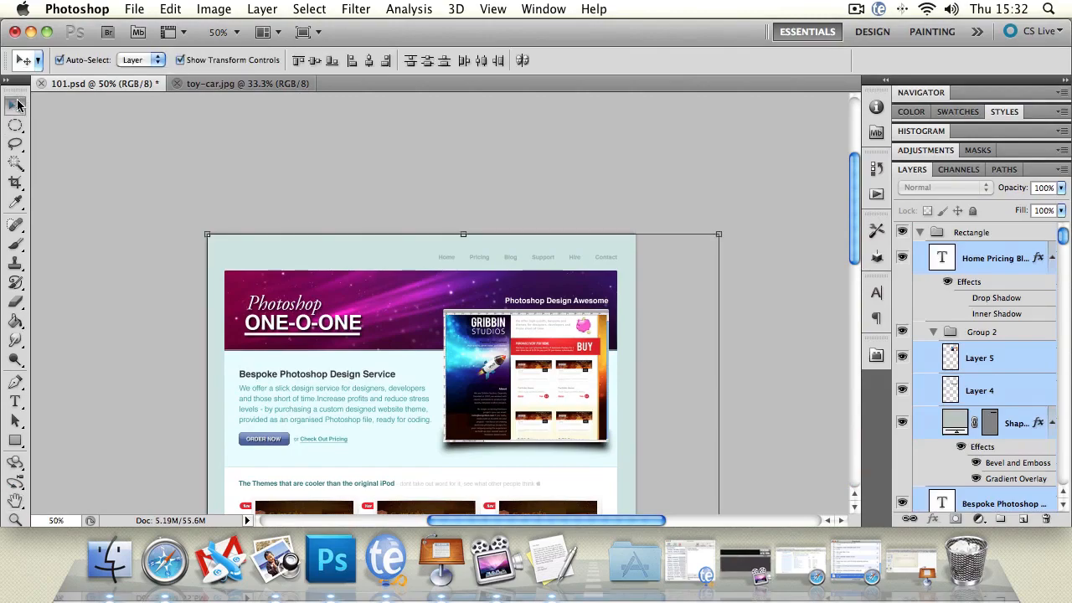
- Switch to the toy-car.jpg document
mouse_move(327, 287)
left_mouse_down()
mouse_move(325, 215)
mouse_move(335, 347)
mouse_move(317, 303)
mouse_move(327, 282)
left_mouse_up()
left_click(244, 84)
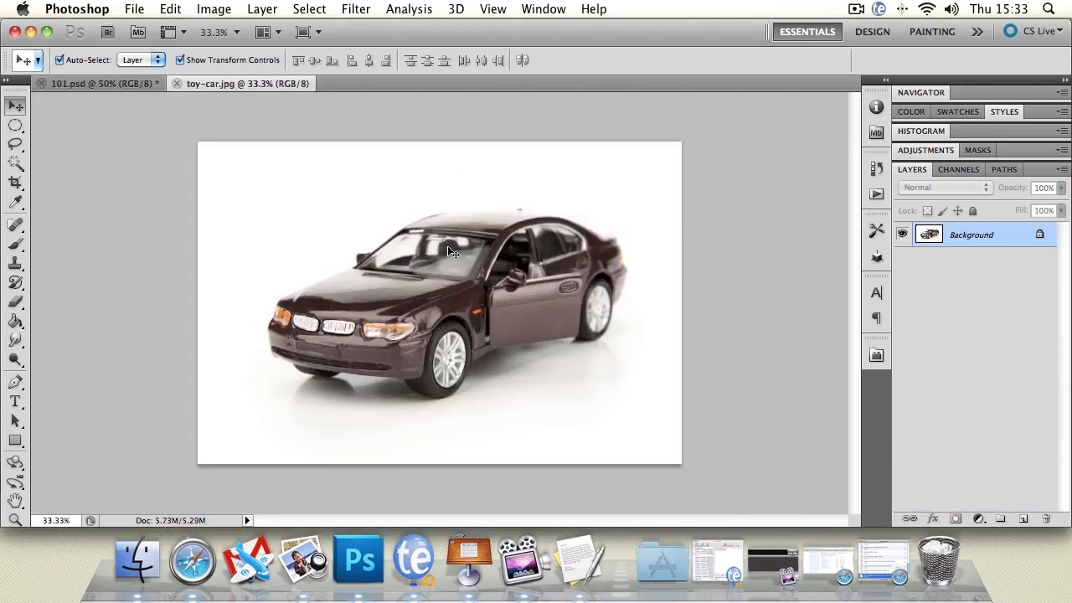
- Try to move the car image while its Background layer is locked, and dismiss the resulting alert
left_click_drag(441, 289, 444, 293)
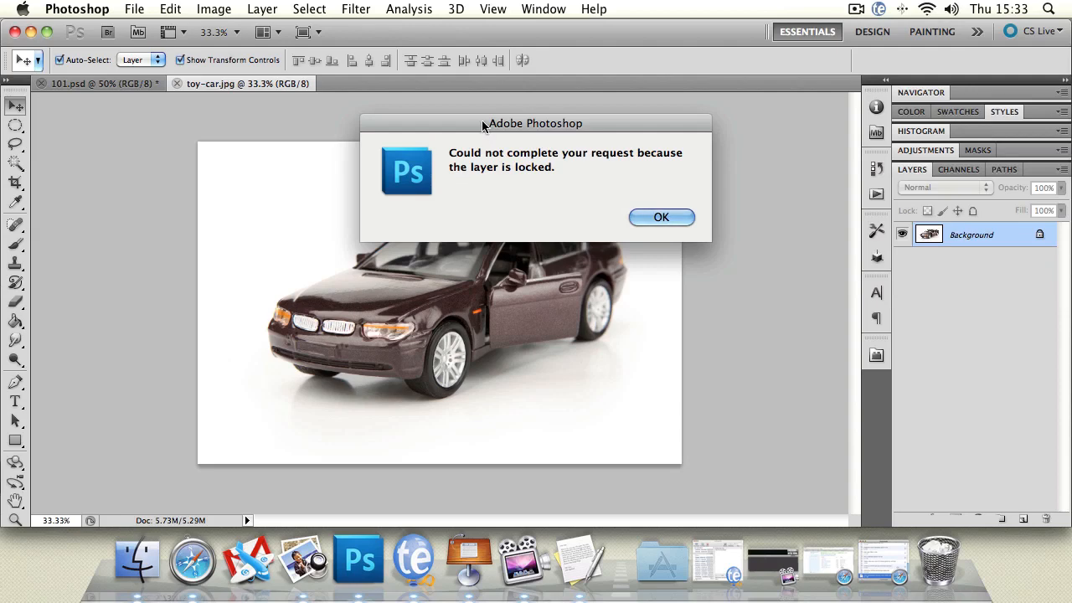
left_click_drag(483, 124, 313, 128)
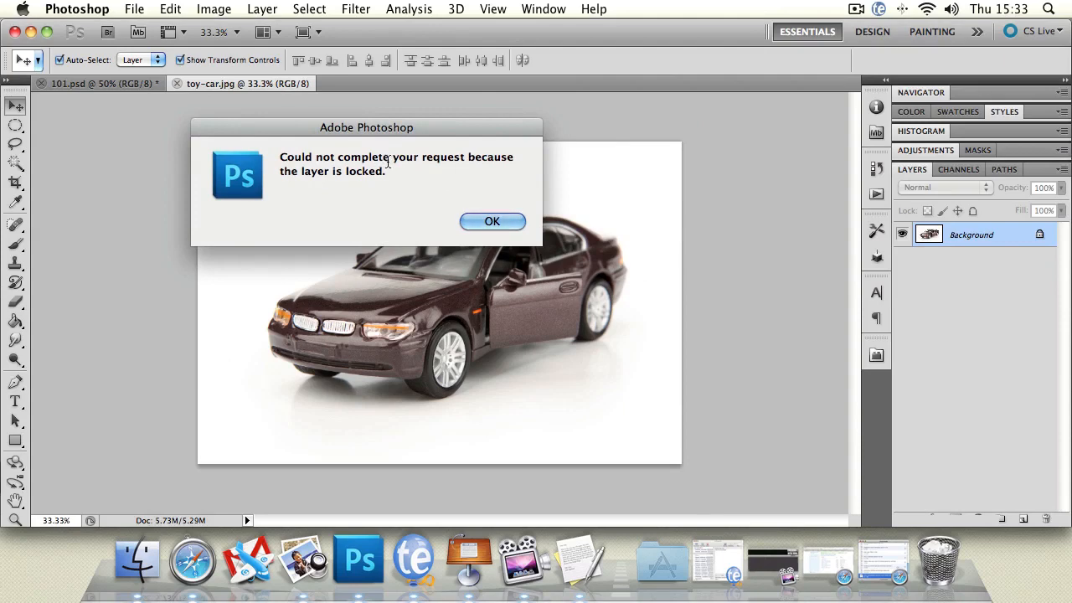
left_click(469, 220)
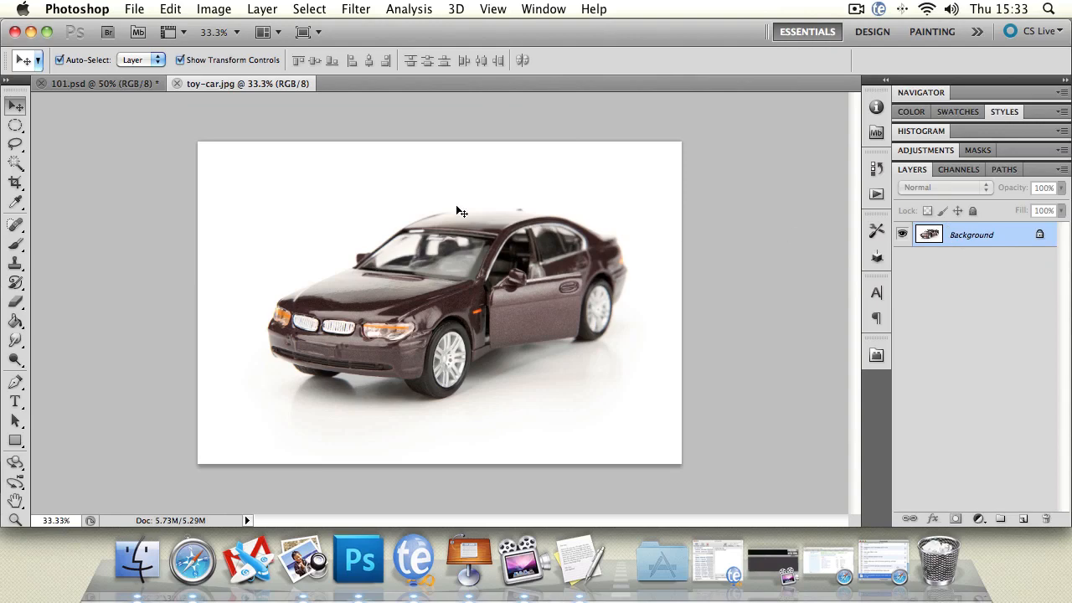
- Convert the locked Background into a regular layer named "new" and move the car image down and to the left, partly off the canvas
double_click(969, 240)
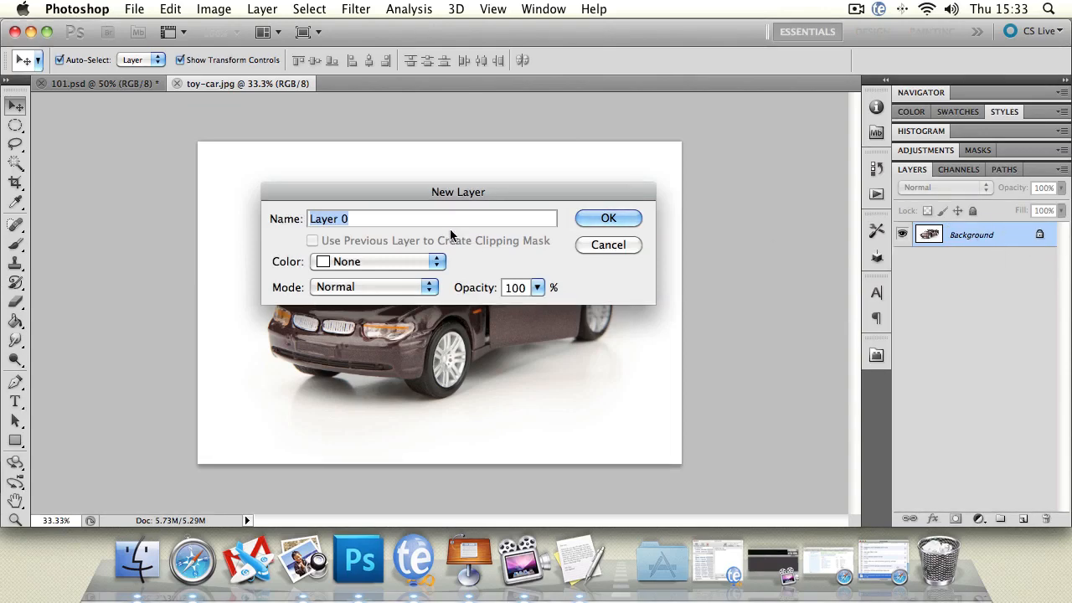
type("n")
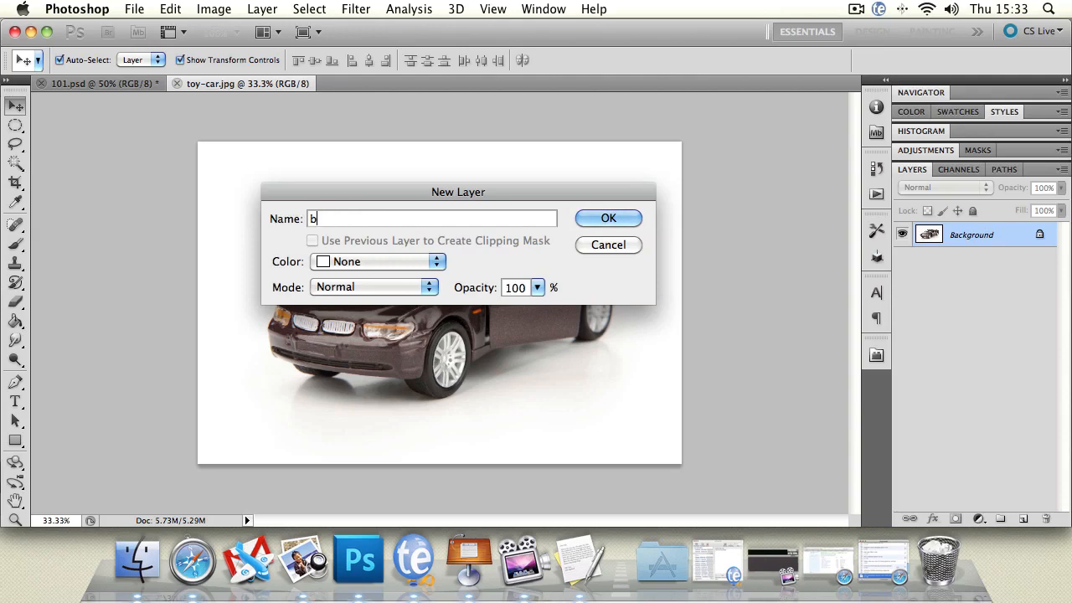
type("ew")
left_click(626, 221)
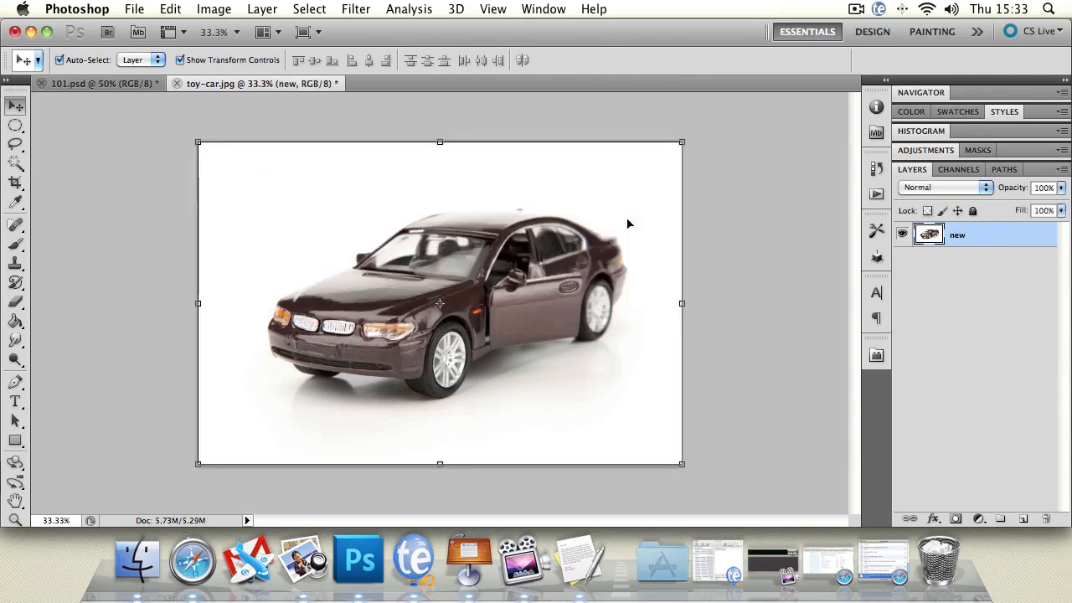
left_click_drag(441, 220, 388, 260)
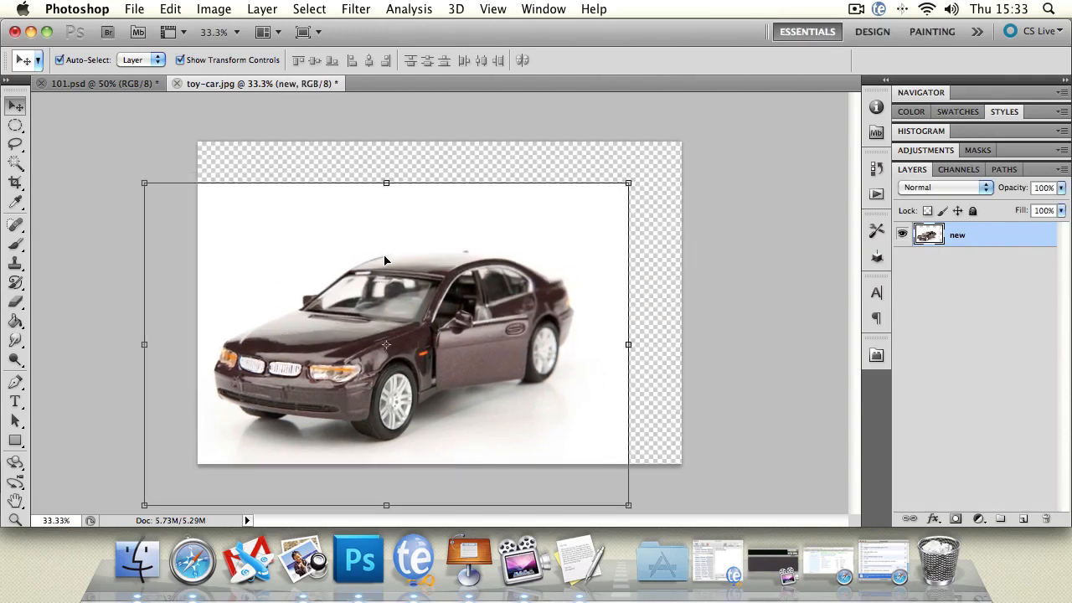
left_click(87, 157)
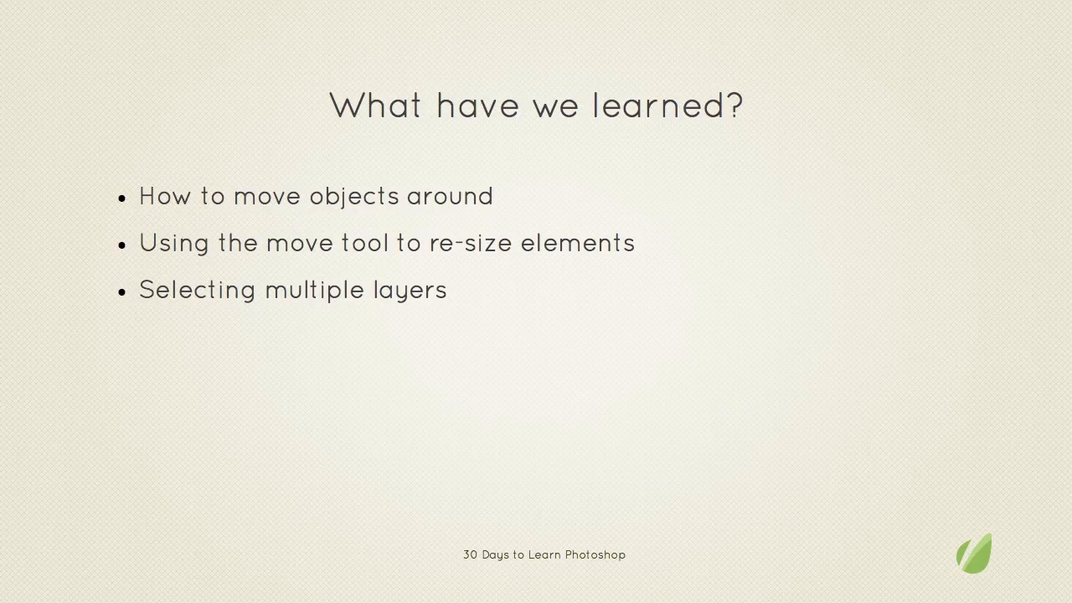